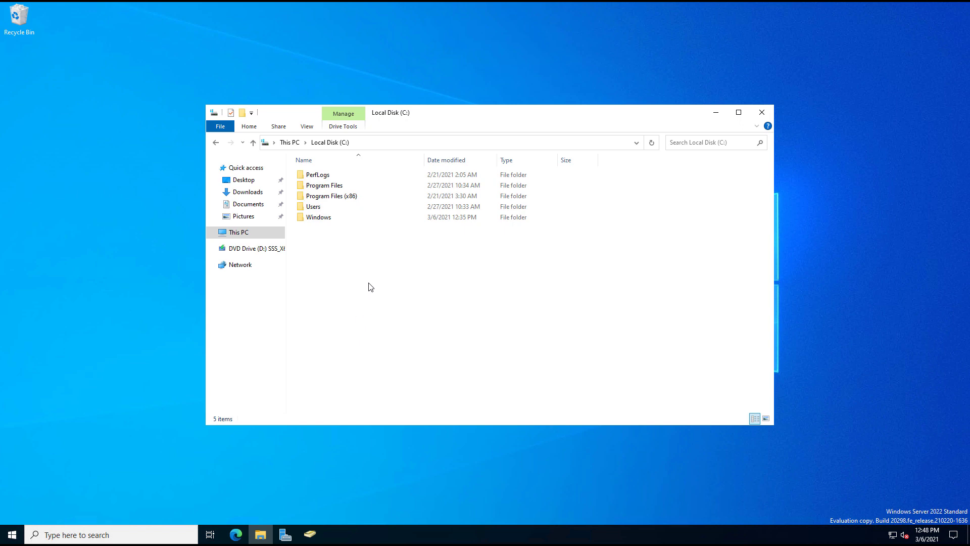
Create a new folder named 'Shared' at the root of Local Disk (C:)
right_click(349, 261)
mouse_move(353, 267)
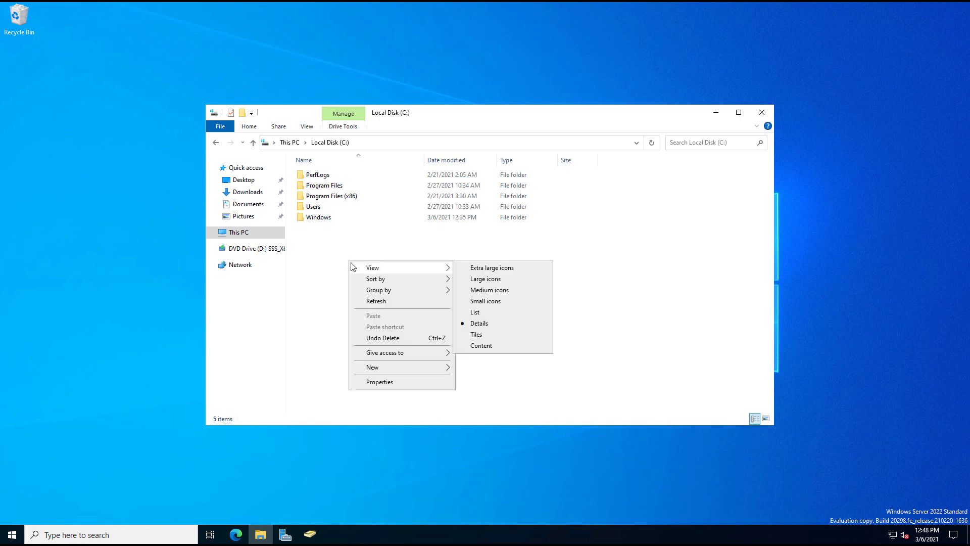
mouse_move(381, 373)
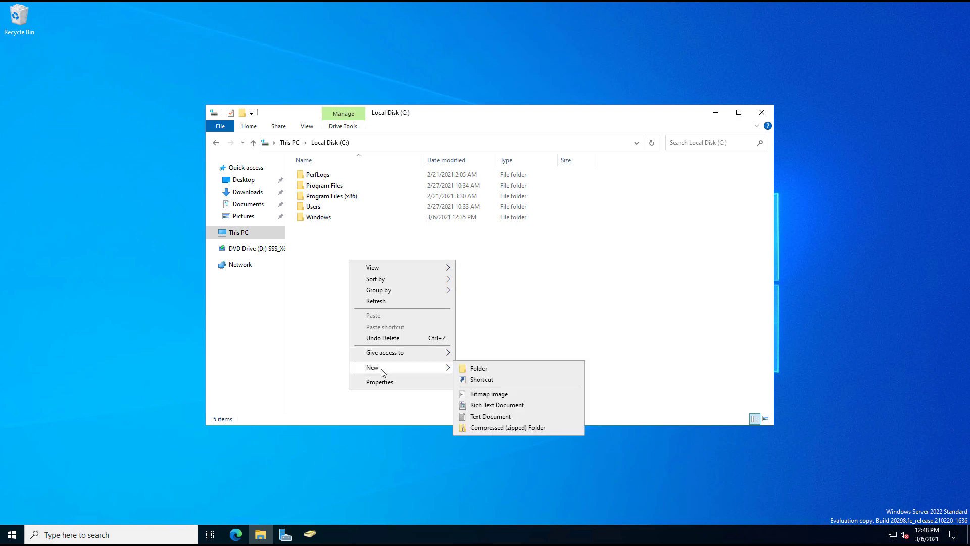
left_click(477, 369)
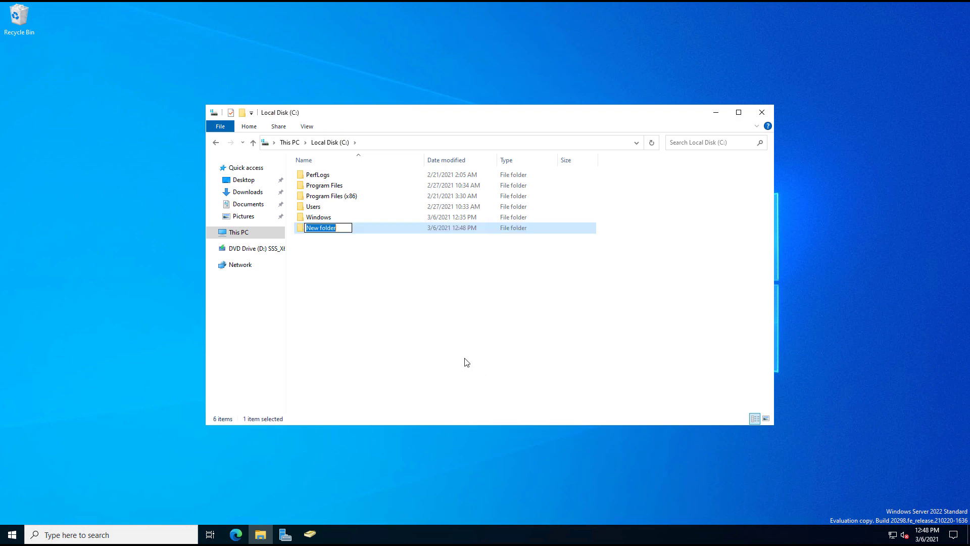
type("Shared")
key("Return")
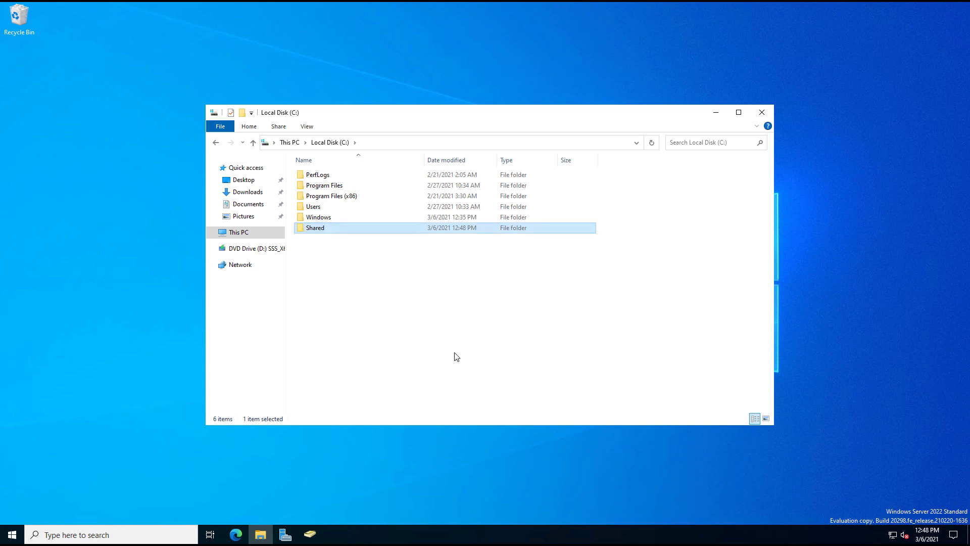
Open the Shared folder's Properties on the Sharing tab, dismissing the Network access dialog
right_click(316, 230)
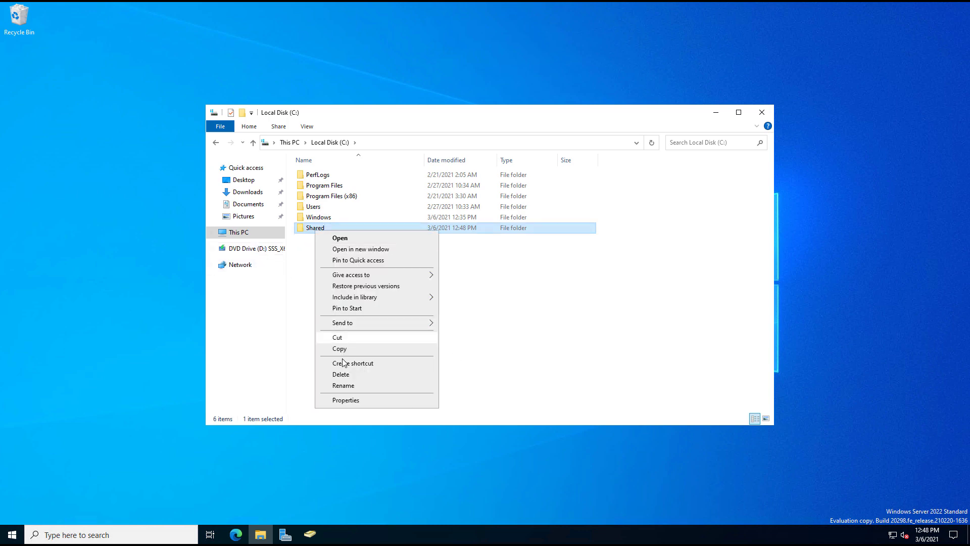
left_click(347, 401)
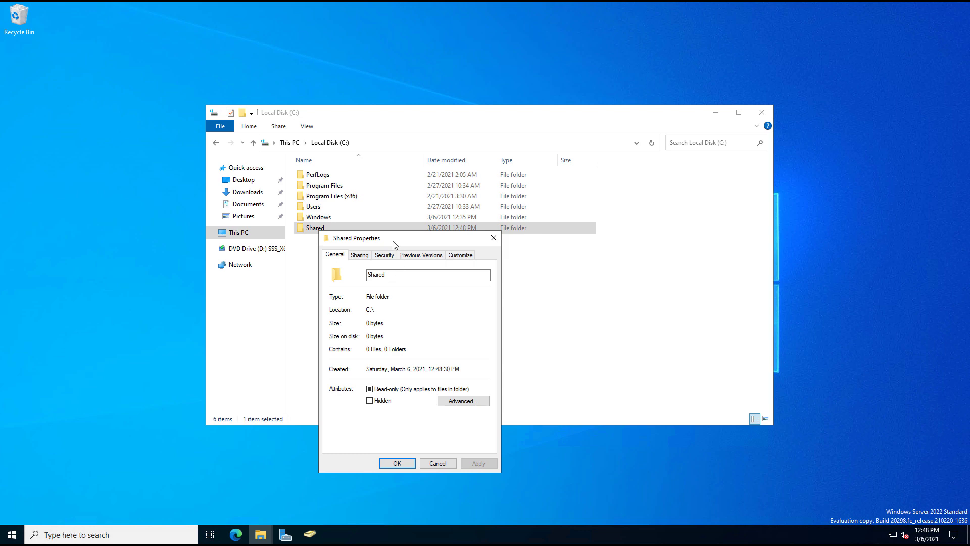
left_click_drag(395, 244, 348, 128)
left_click(313, 139)
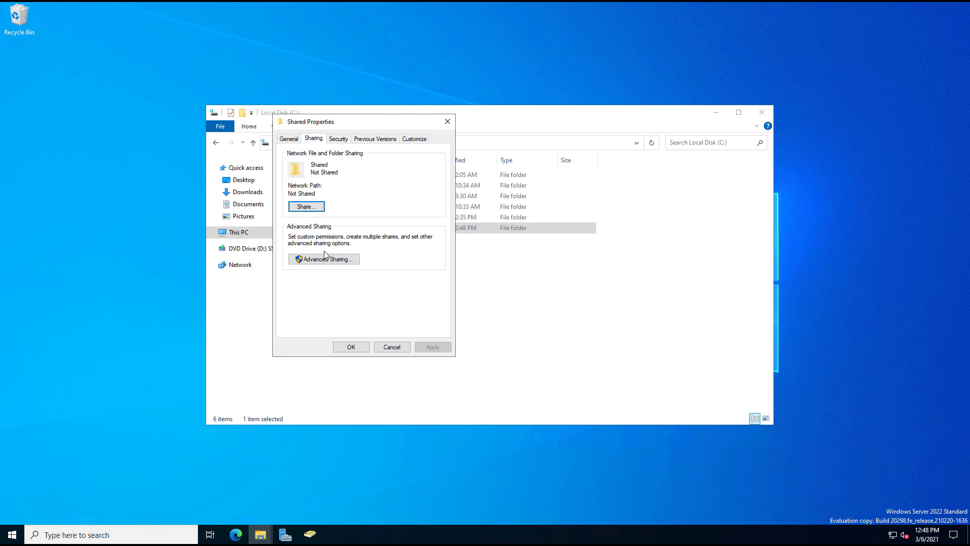
left_click(312, 208)
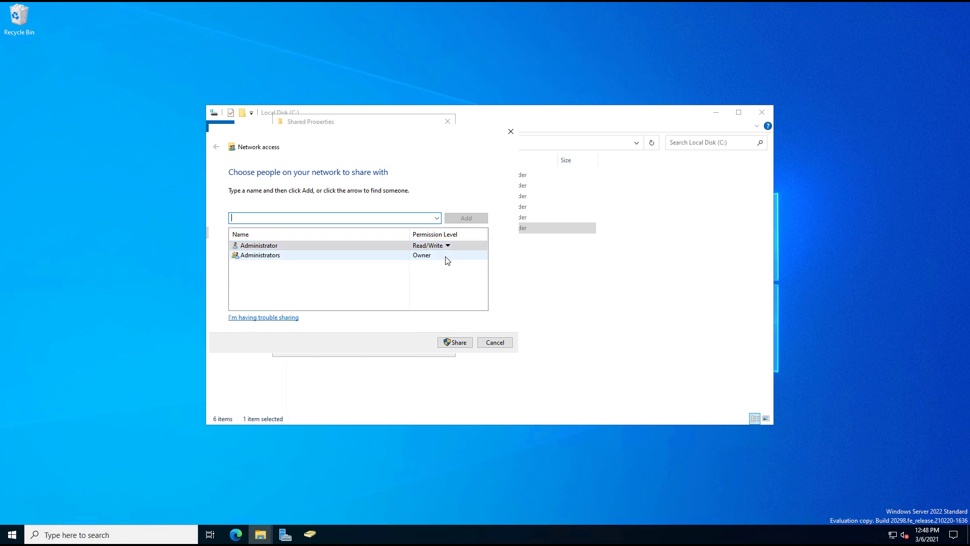
left_click(486, 344)
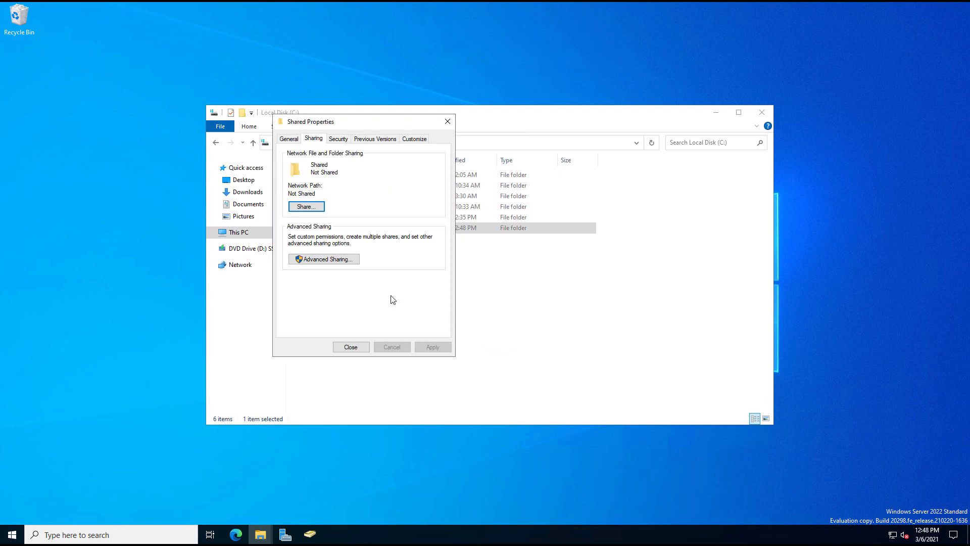
Share the folder through Advanced Sharing and give Everyone Full Control in its permissions
left_click(331, 259)
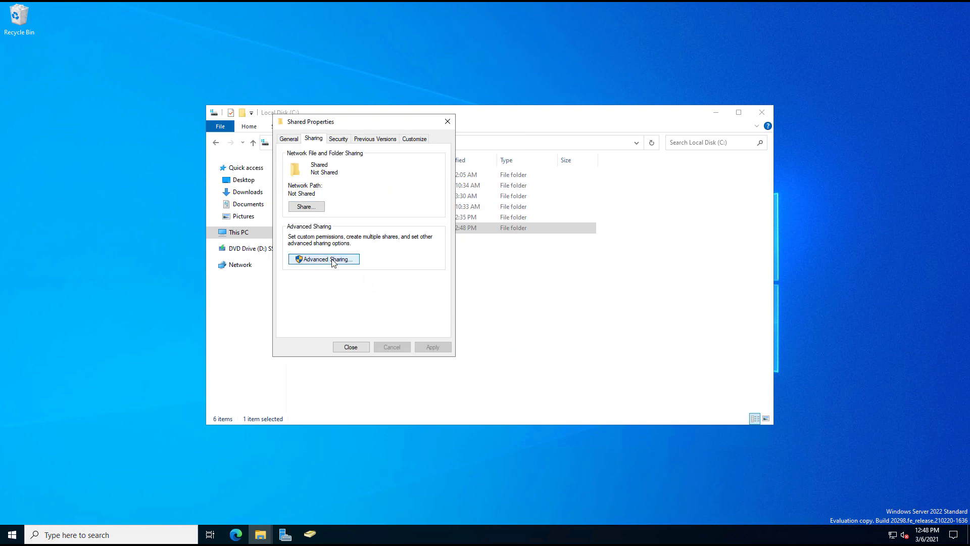
left_click(313, 159)
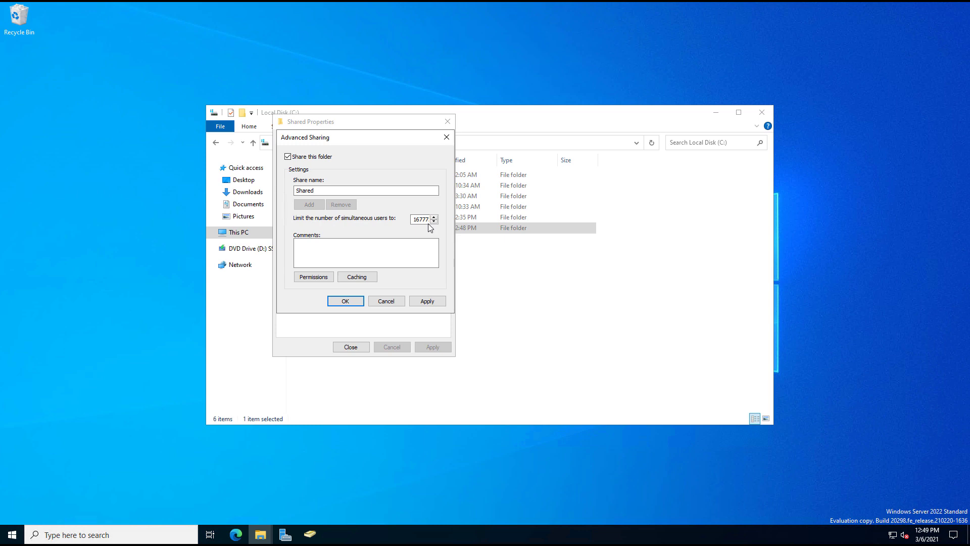
left_click(314, 277)
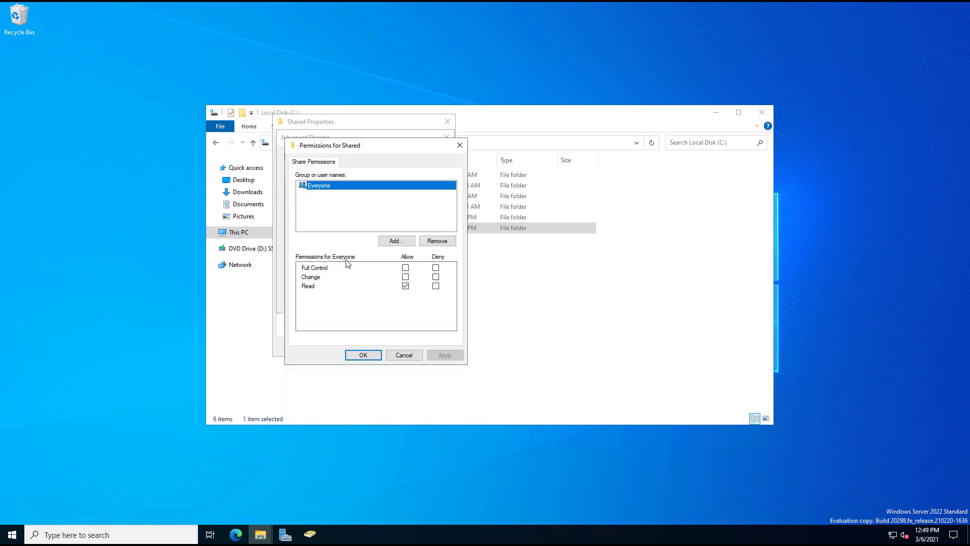
left_click_drag(364, 146, 338, 96)
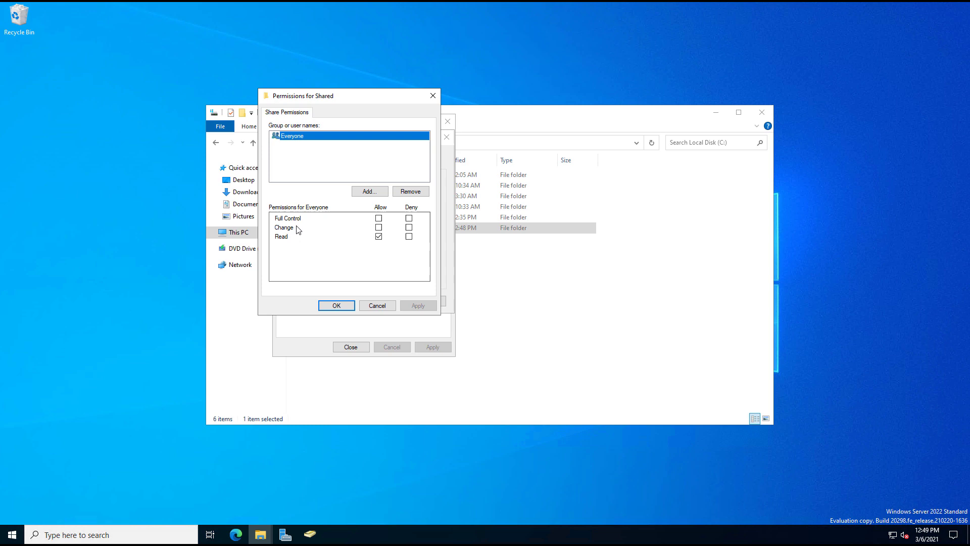
left_click(379, 219)
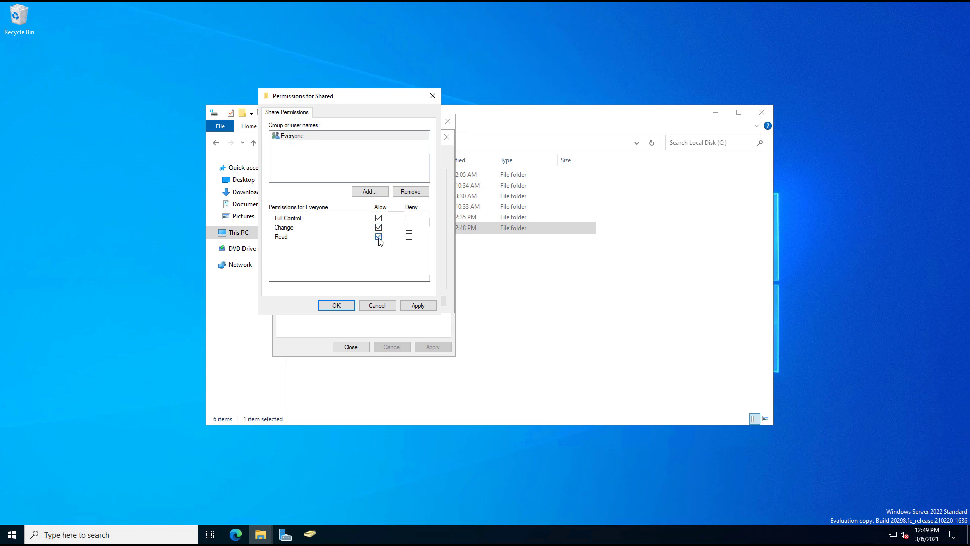
Add 'domain users', remove Everyone, and grant Domain Users Full Control on the share
left_click(368, 193)
type("dom")
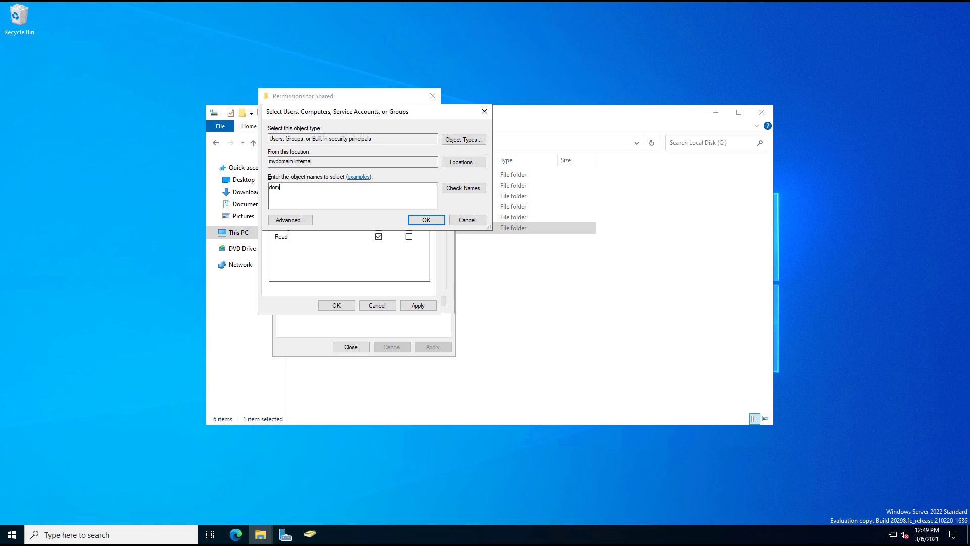
type("ain users")
left_click(447, 189)
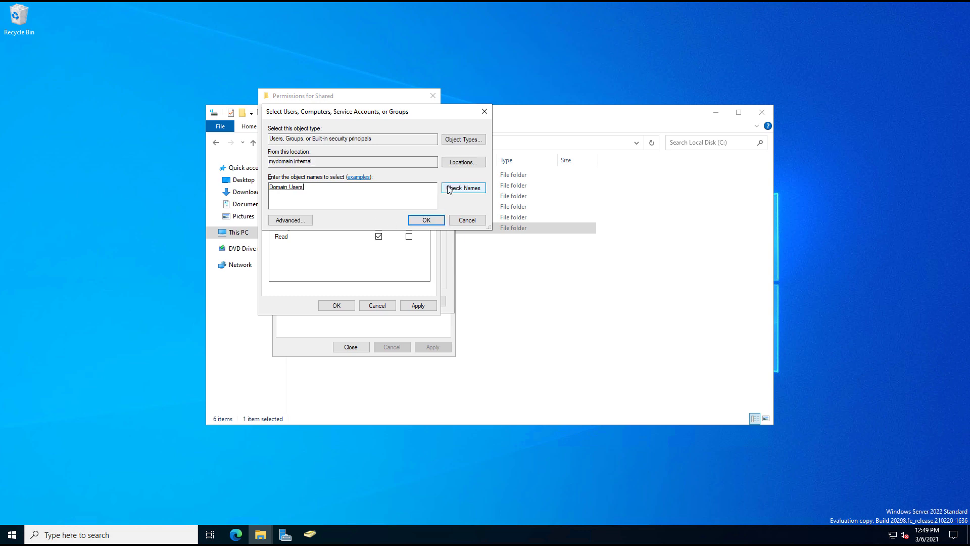
left_click(426, 219)
left_click(291, 145)
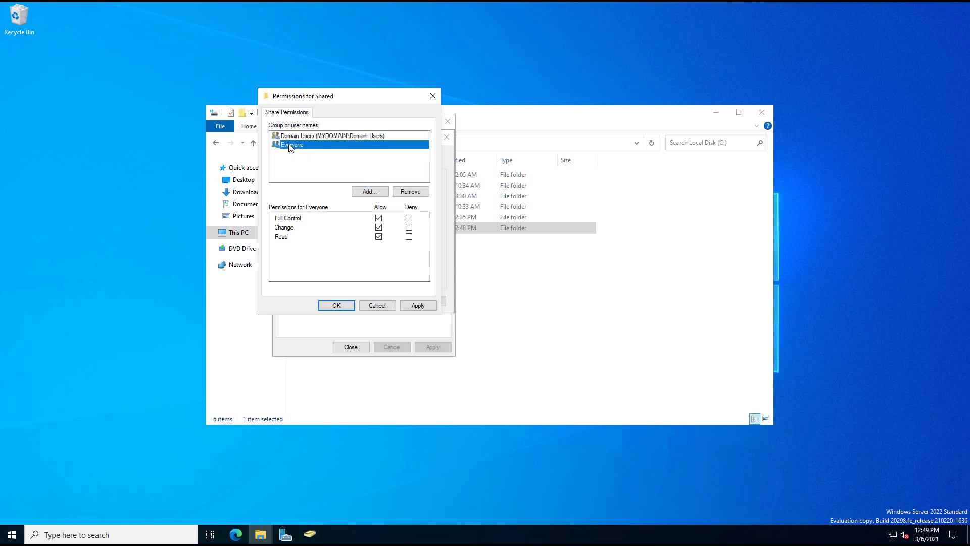
left_click(409, 192)
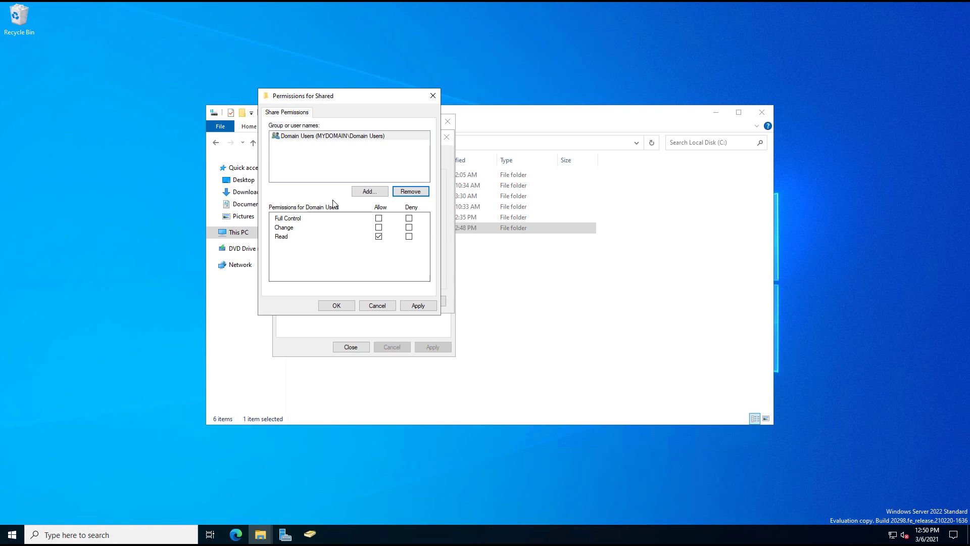
left_click(379, 218)
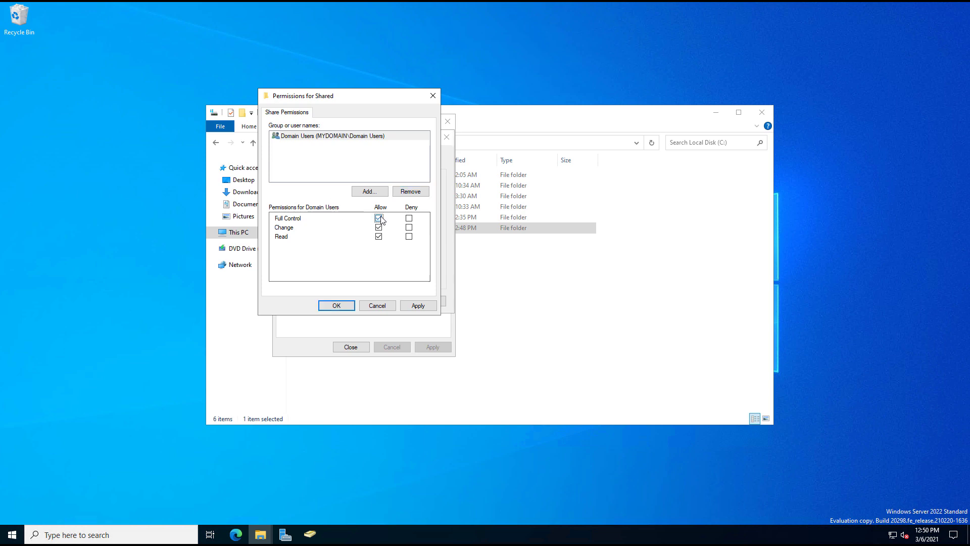
left_click(337, 307)
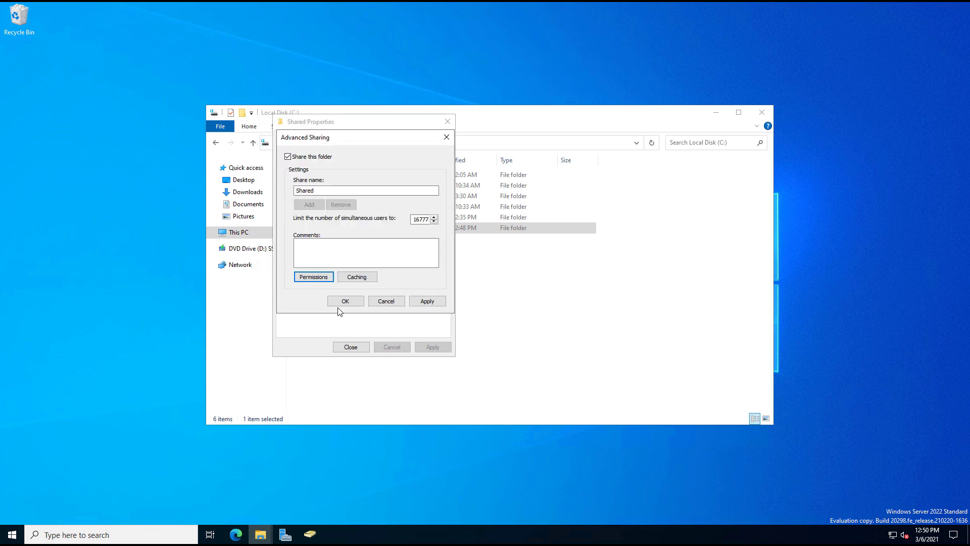
Apply the sharing and review the Users group's permissions on the Security tab
left_click(338, 301)
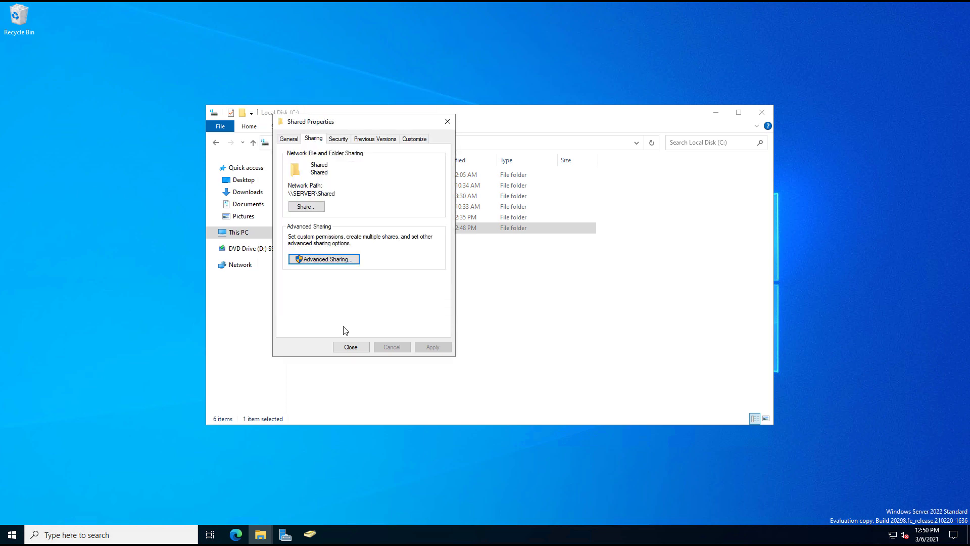
left_click(348, 140)
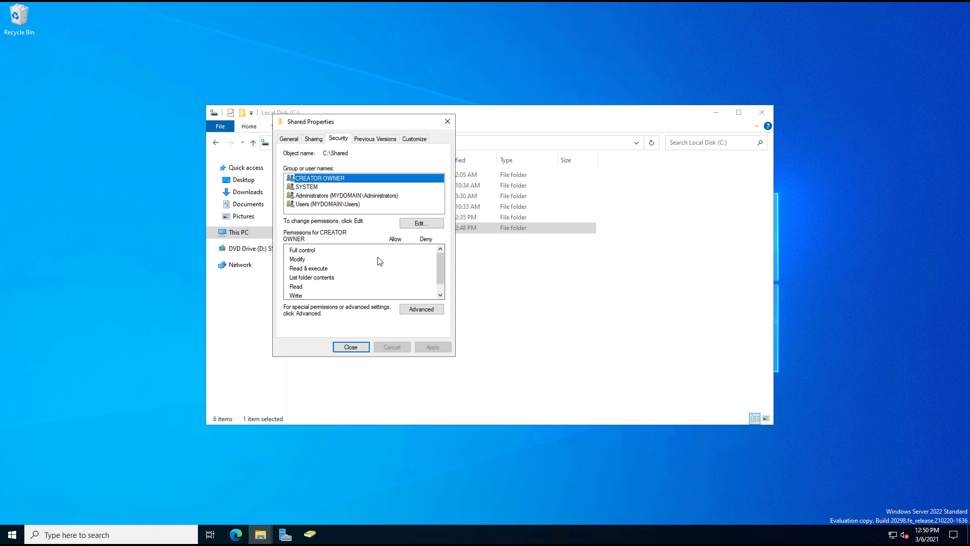
left_click(315, 139)
left_click(336, 144)
left_click(319, 142)
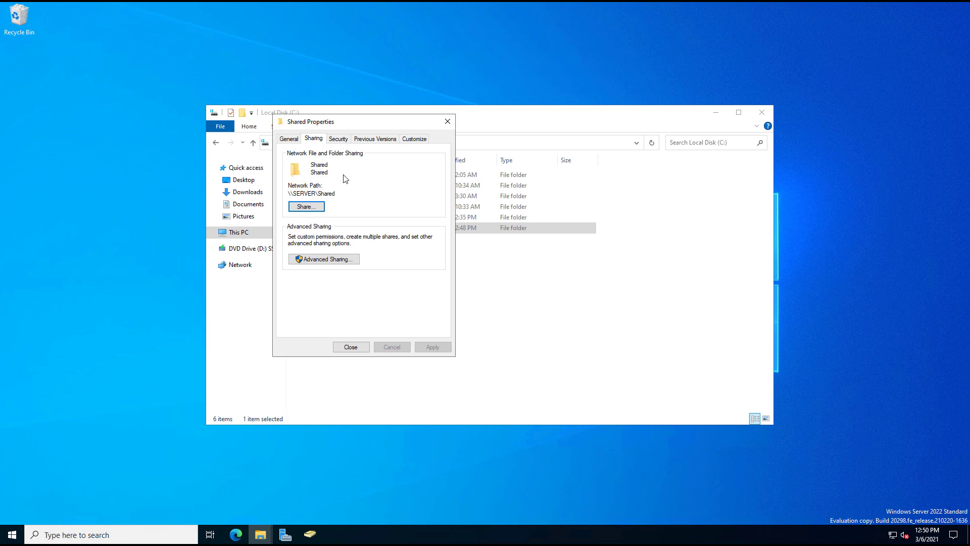
left_click(346, 139)
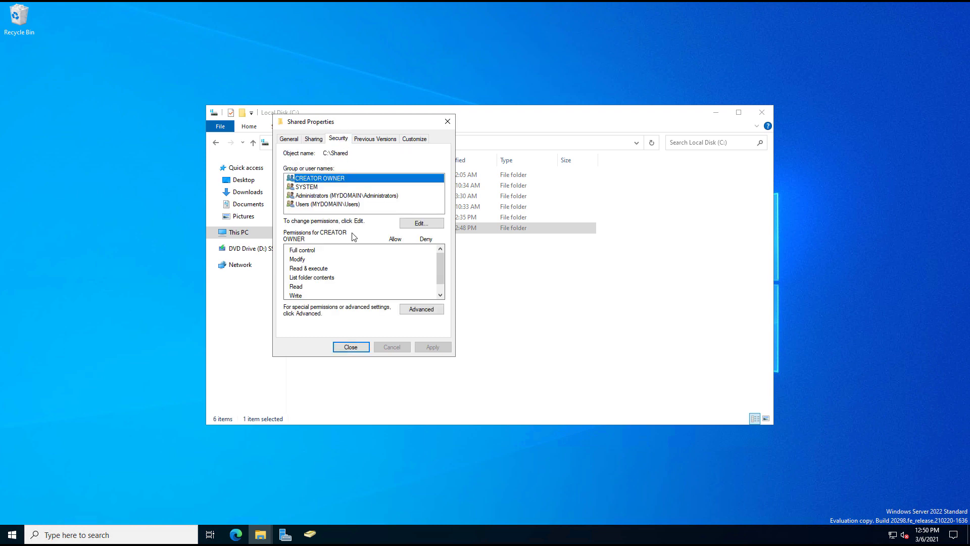
left_click(323, 204)
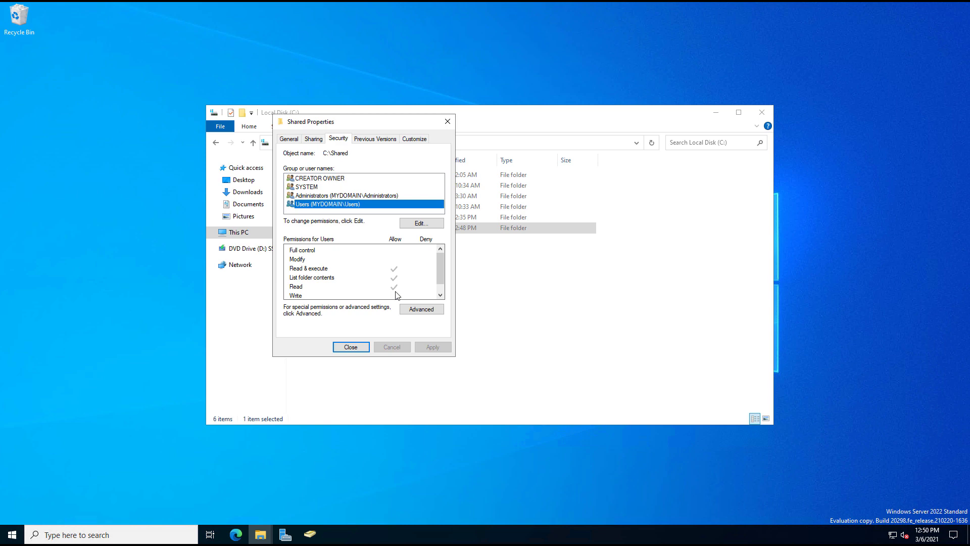
scroll(429, 279, "down", 1)
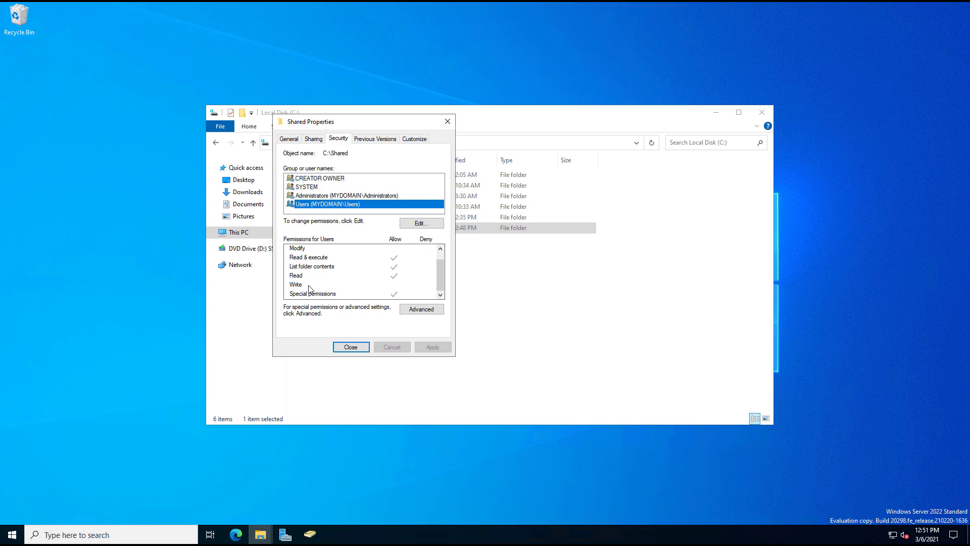
Allow Users Modify (without Full control) on C:\Shared and close the Properties
left_click(426, 224)
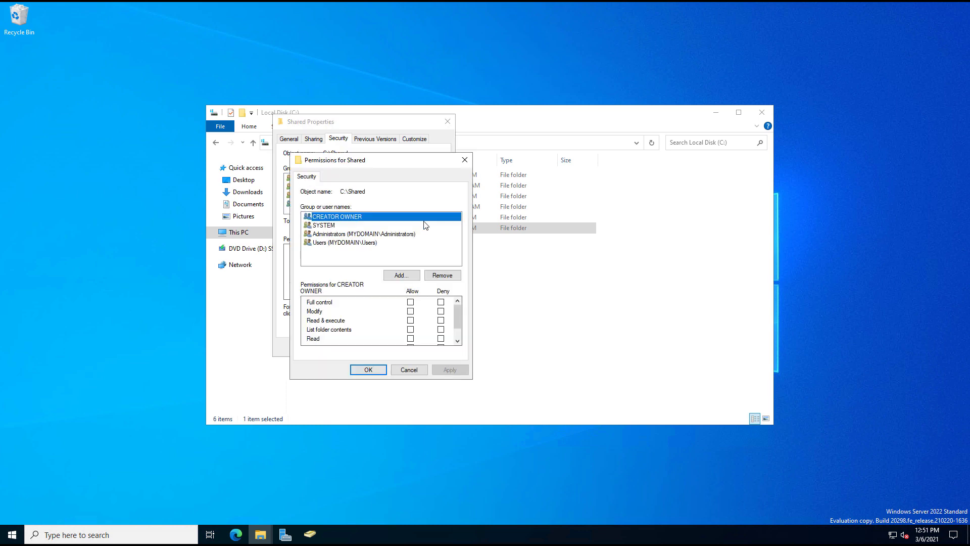
left_click(338, 243)
left_click(411, 312)
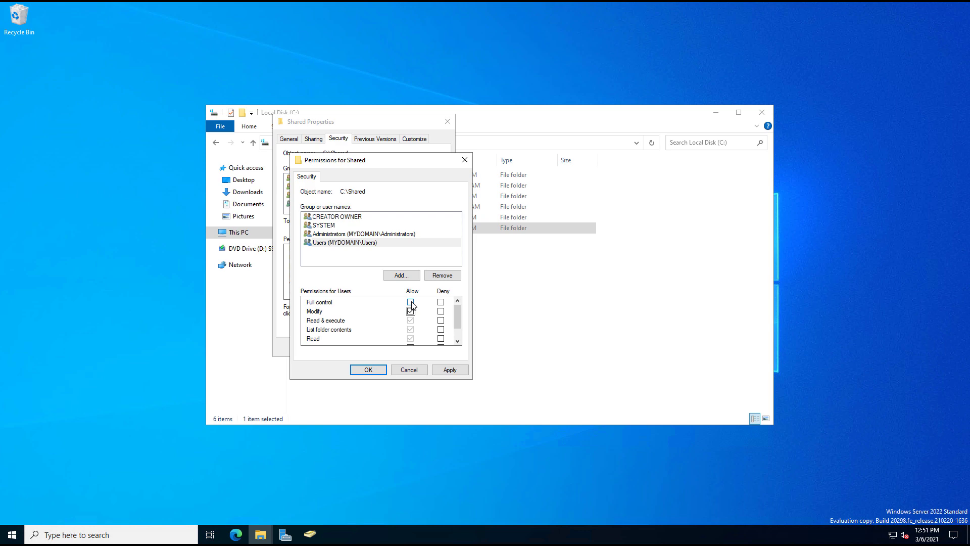
left_click(411, 302)
left_click(410, 303)
scroll(440, 319, "down", 1)
scroll(441, 319, "up", 1)
left_click(367, 374)
left_click(356, 348)
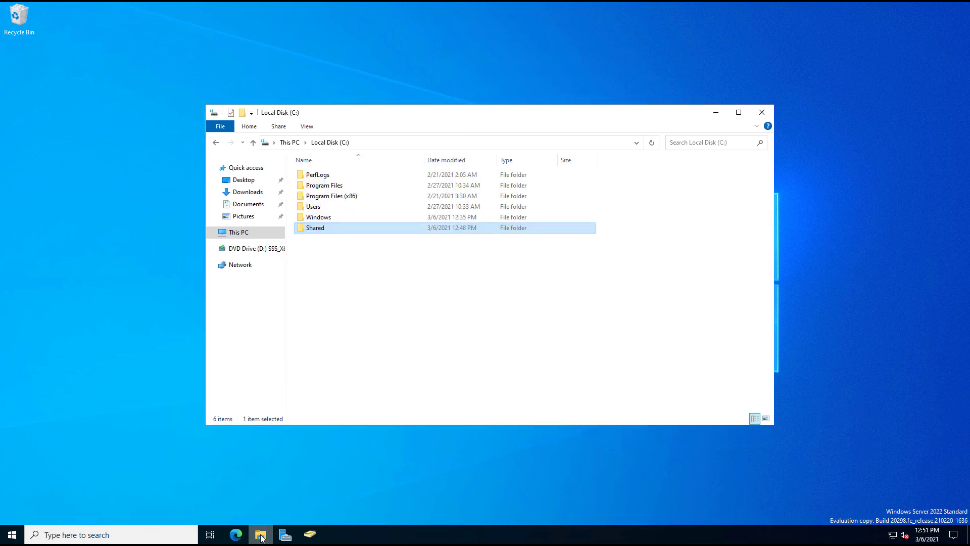
Open a second File Explorer window
left_click(244, 508)
right_click(260, 534)
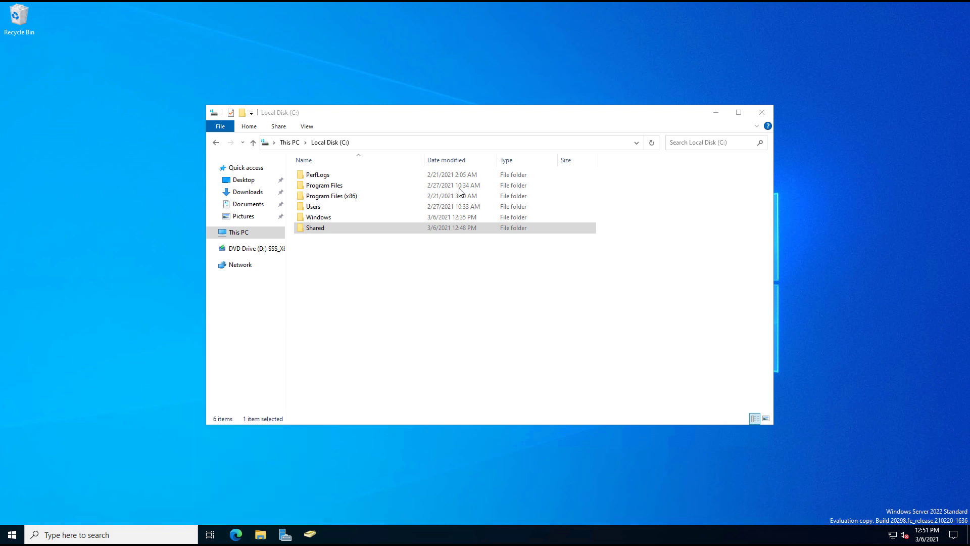
key("super+e")
left_click_drag(439, 129, 409, 49)
Navigate to \\server and open the Shared share
left_click(363, 74)
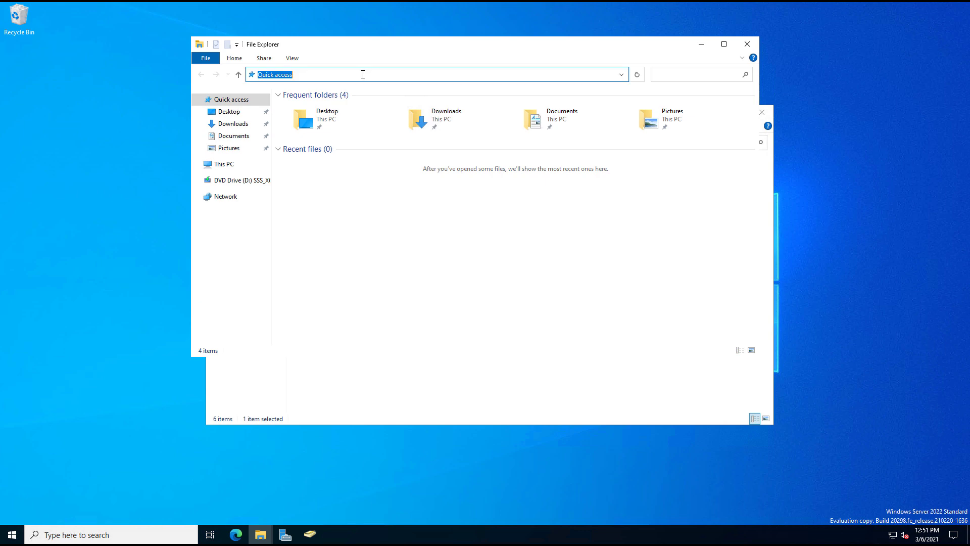
type("\\\\")
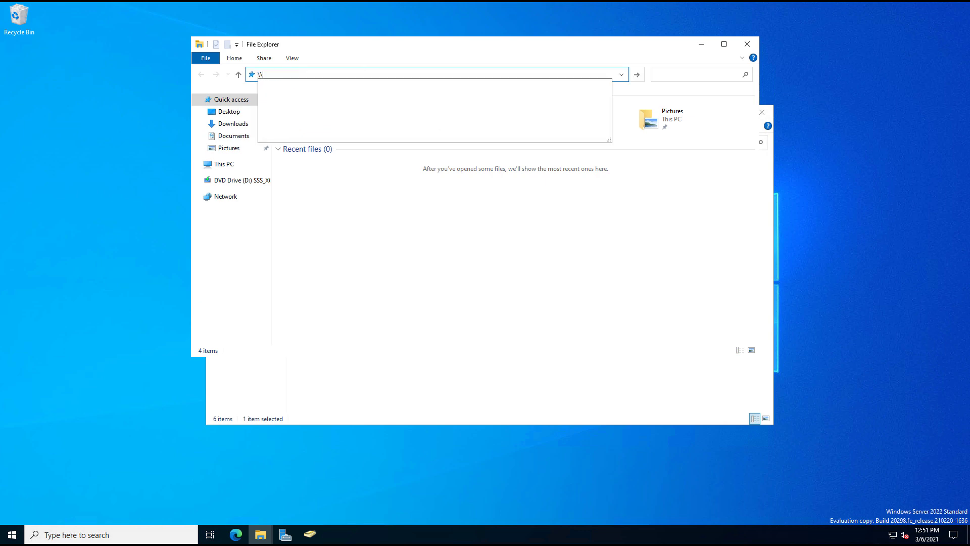
type("serve")
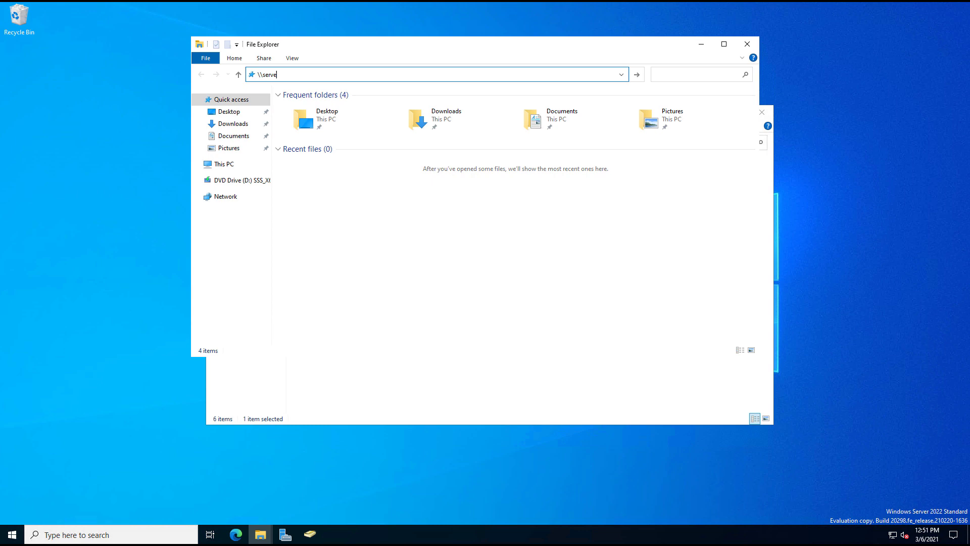
type("r")
key("Return")
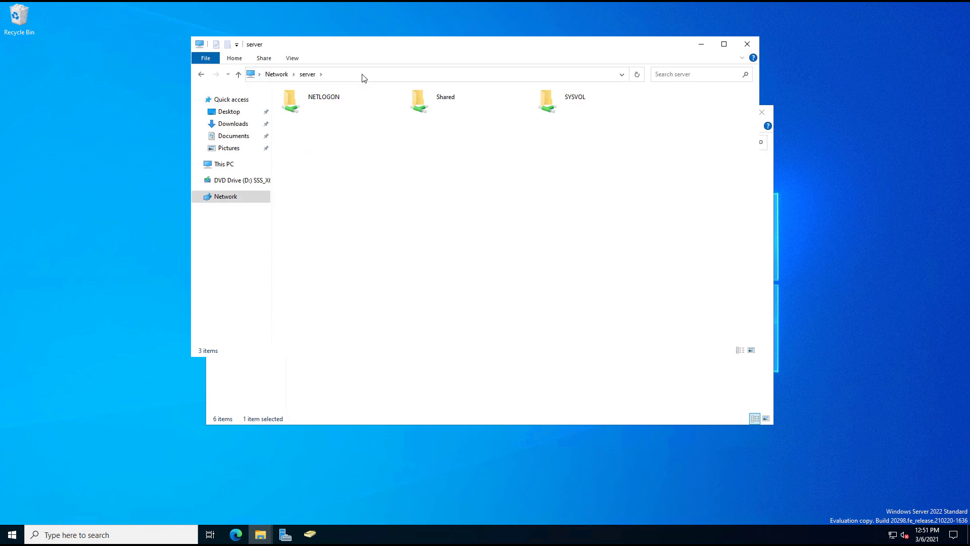
left_click(424, 104)
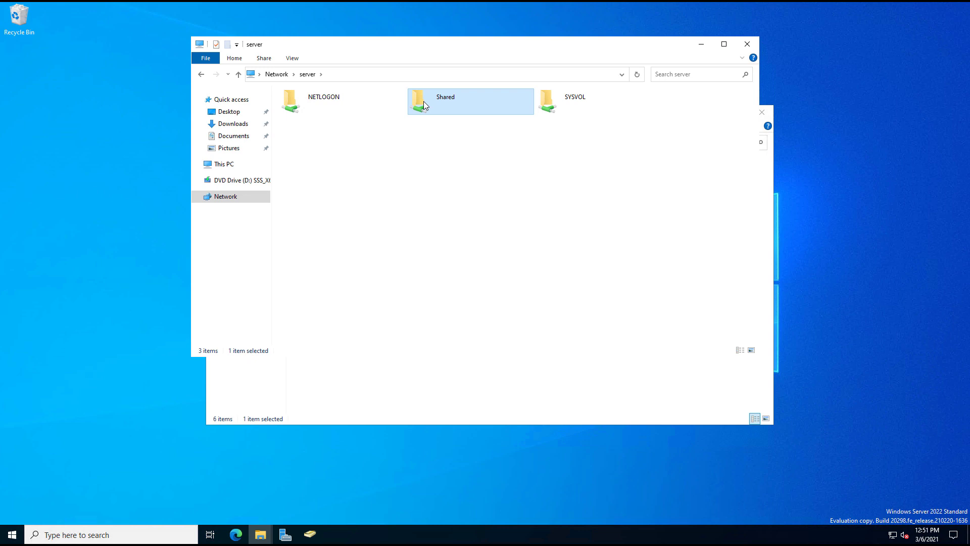
left_click(395, 74)
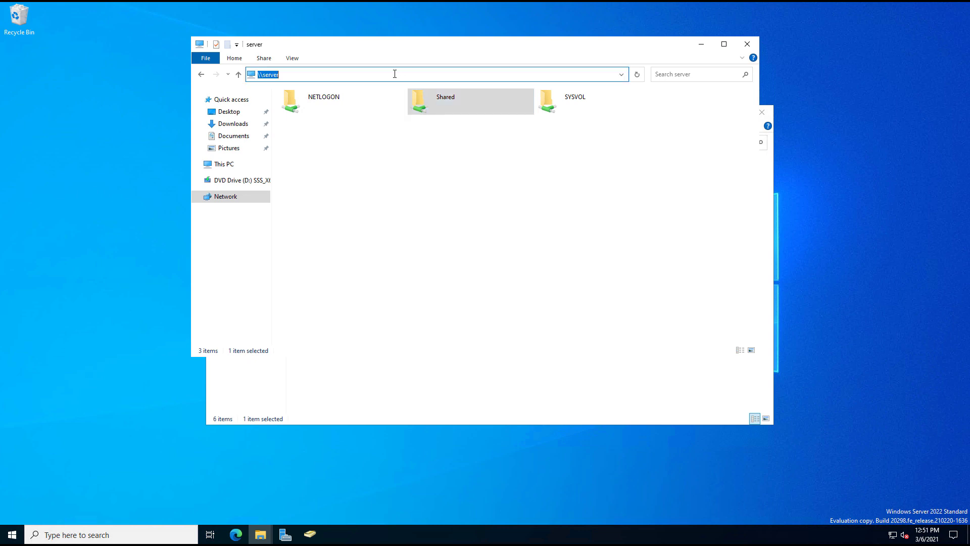
double_click(442, 102)
left_click(415, 76)
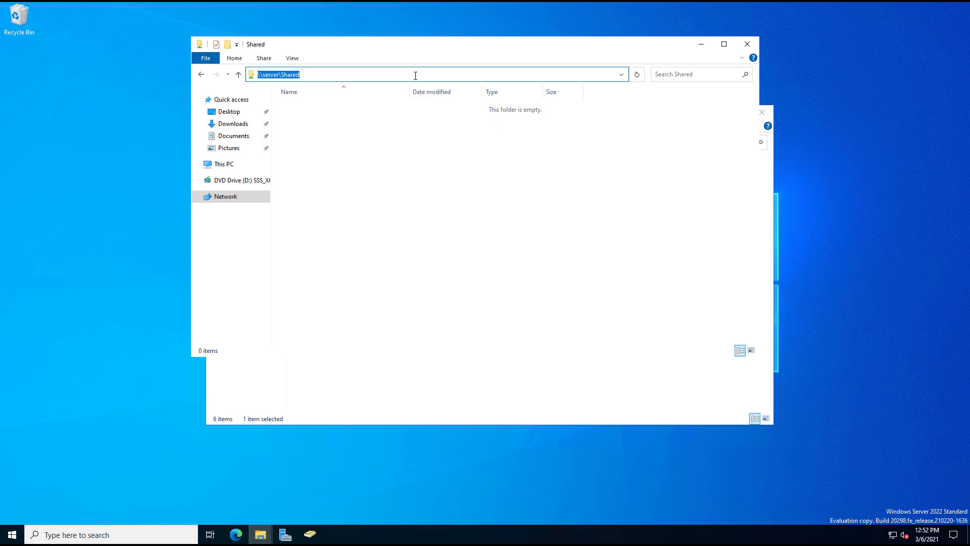
Add a text file named 'New Text Document' inside \\server\Shared
right_click(389, 168)
mouse_move(440, 290)
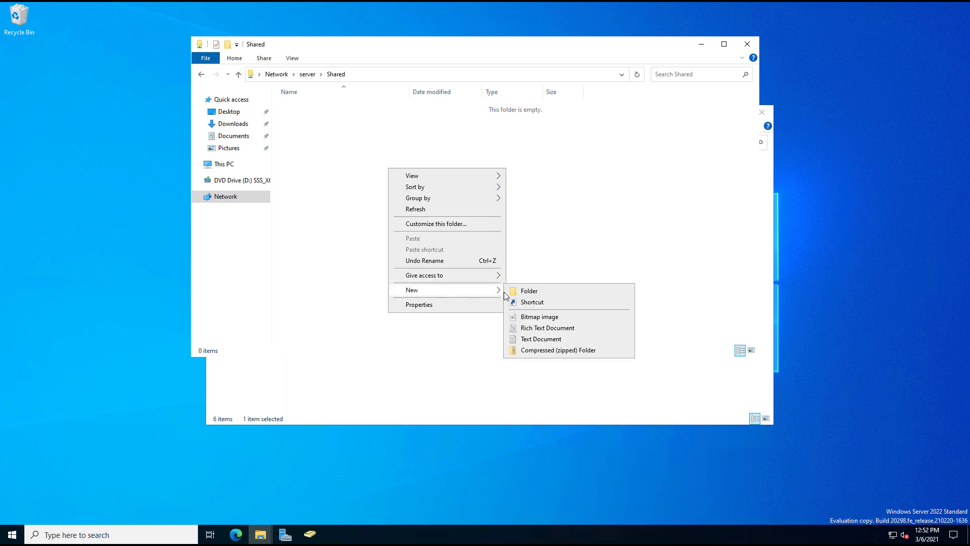
left_click(546, 345)
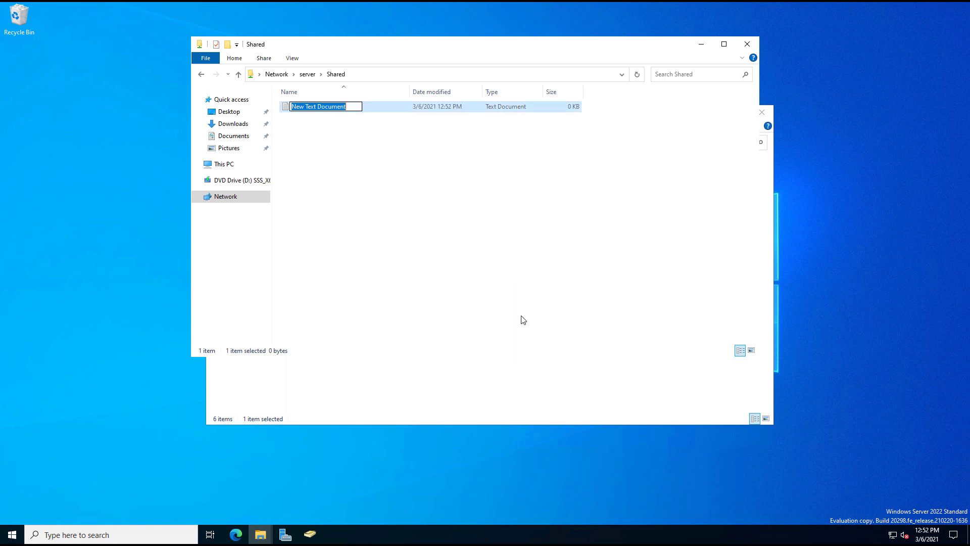
left_click(381, 189)
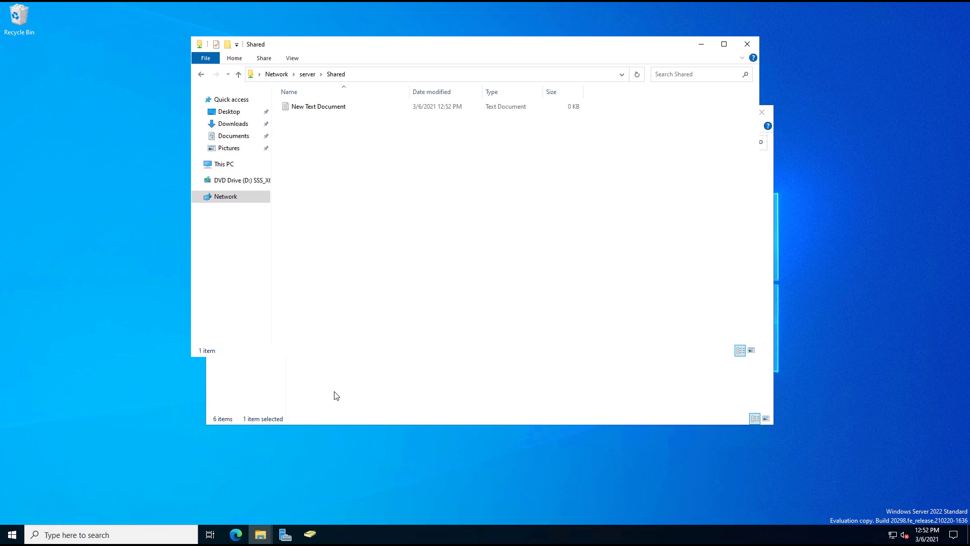
Open File and Storage Services > Shares in Server Manager and launch the New Share Wizard
left_click(284, 533)
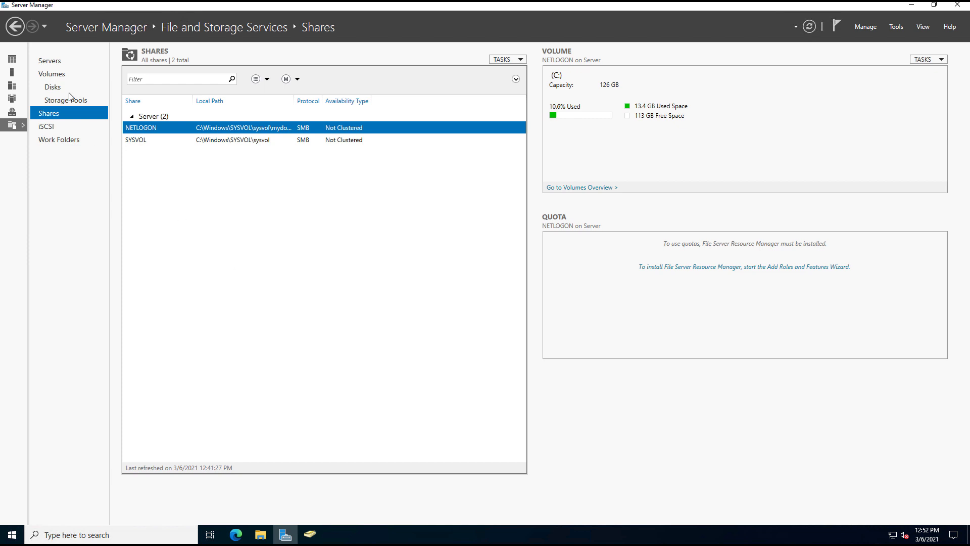
left_click(11, 59)
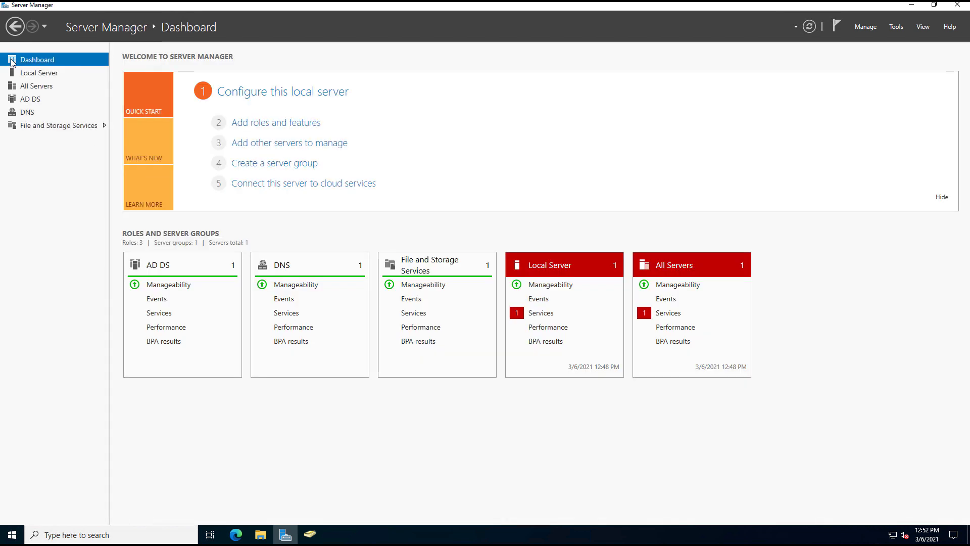
left_click(42, 126)
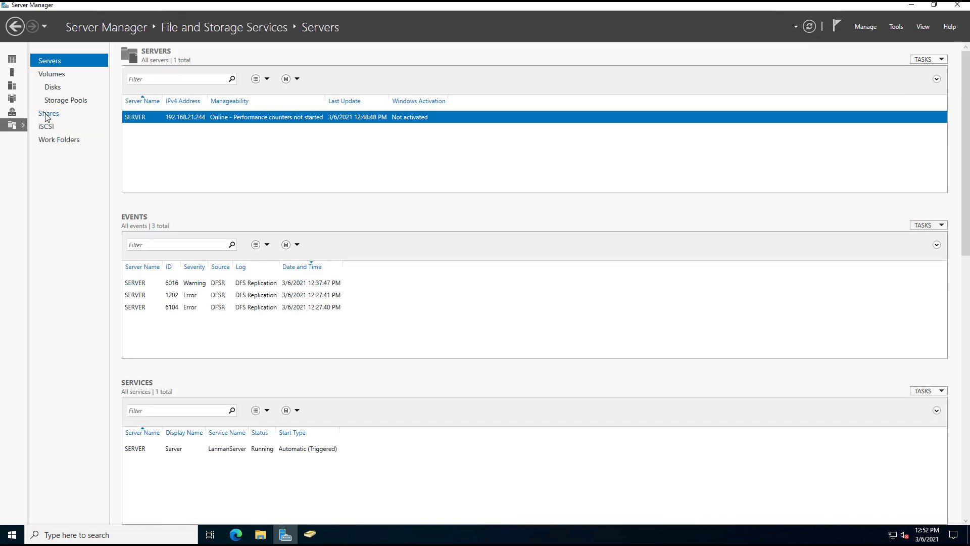
left_click(47, 115)
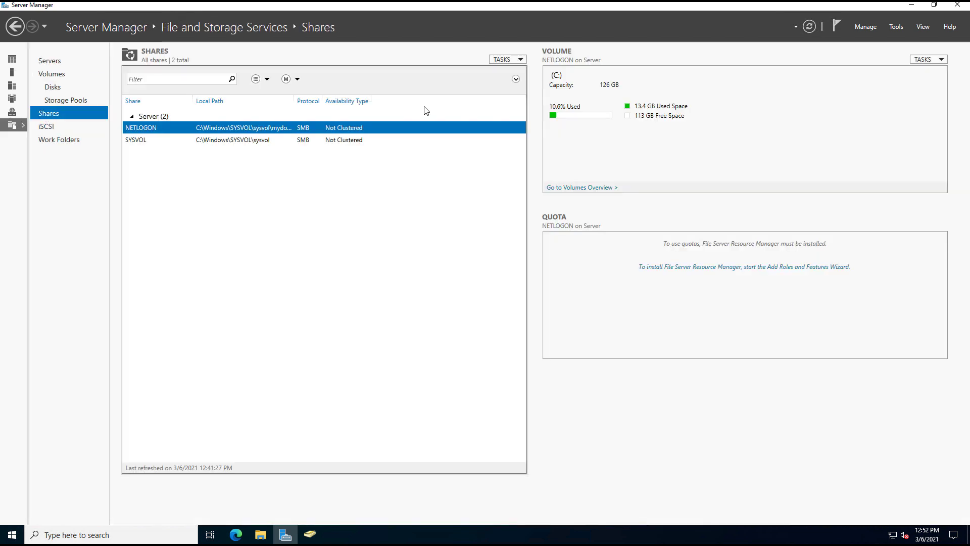
left_click(511, 60)
left_click(512, 70)
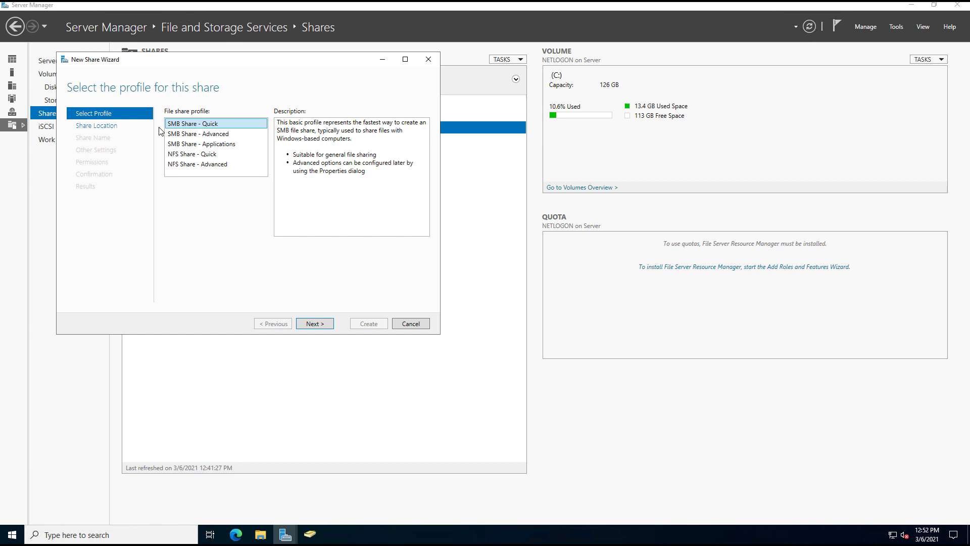
Select the SMB Share - Quick profile and proceed to the Share Location step
left_click(177, 155)
left_click(178, 165)
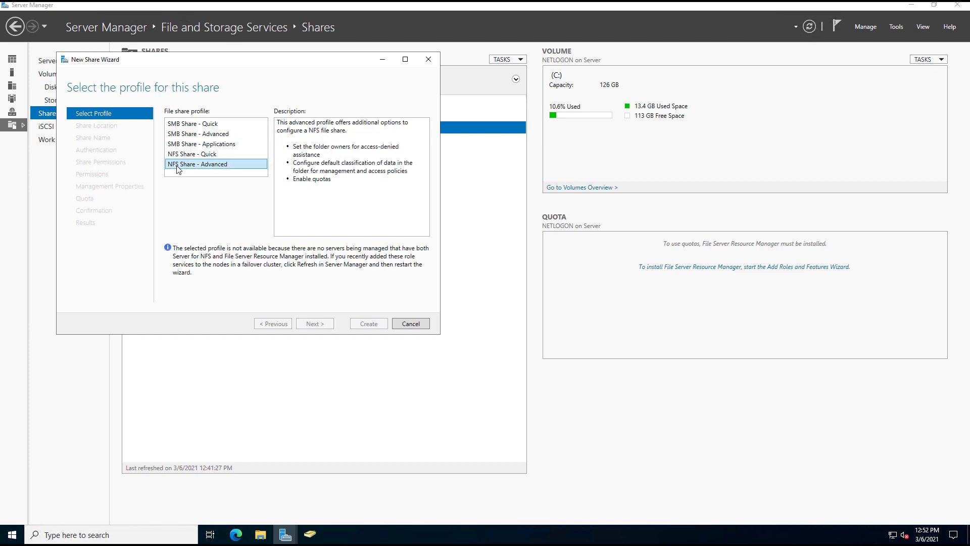
left_click(187, 124)
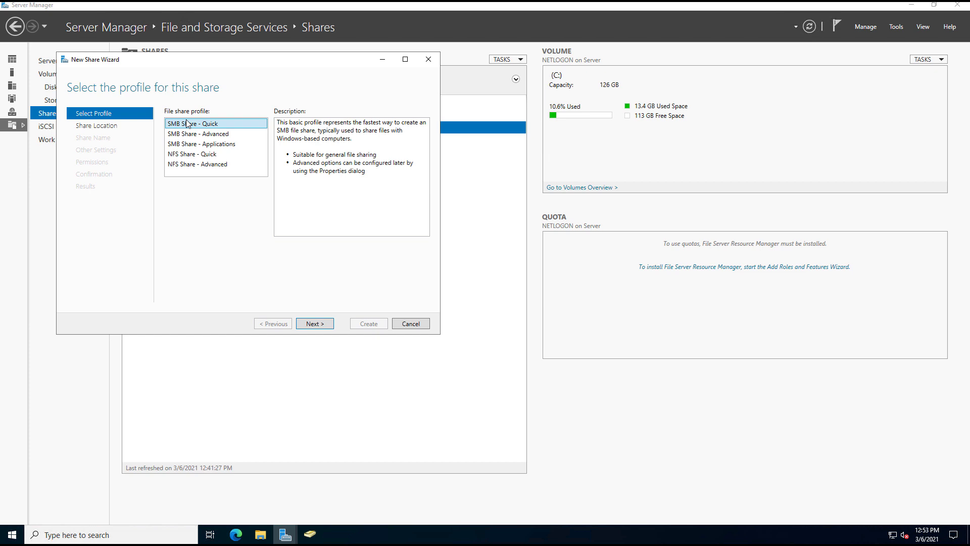
left_click(230, 135)
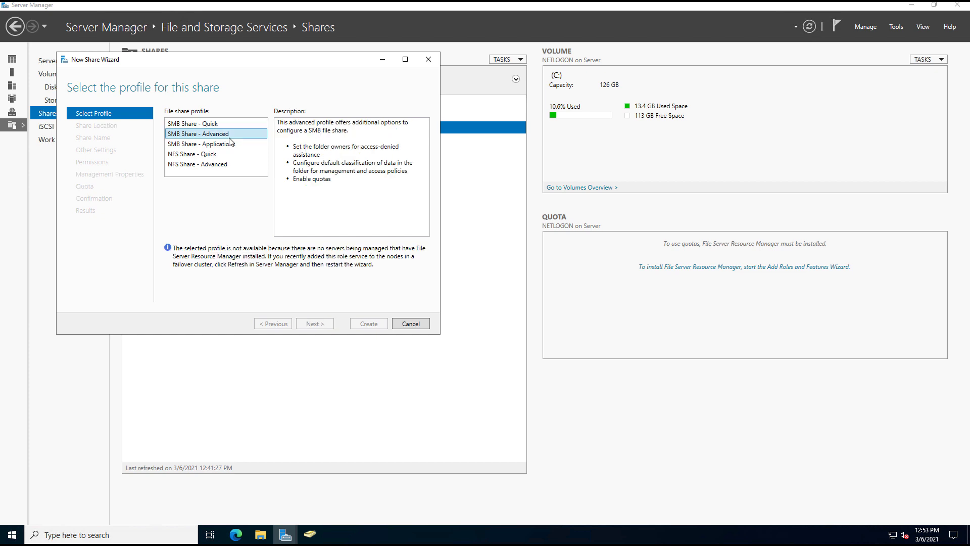
left_click(233, 146)
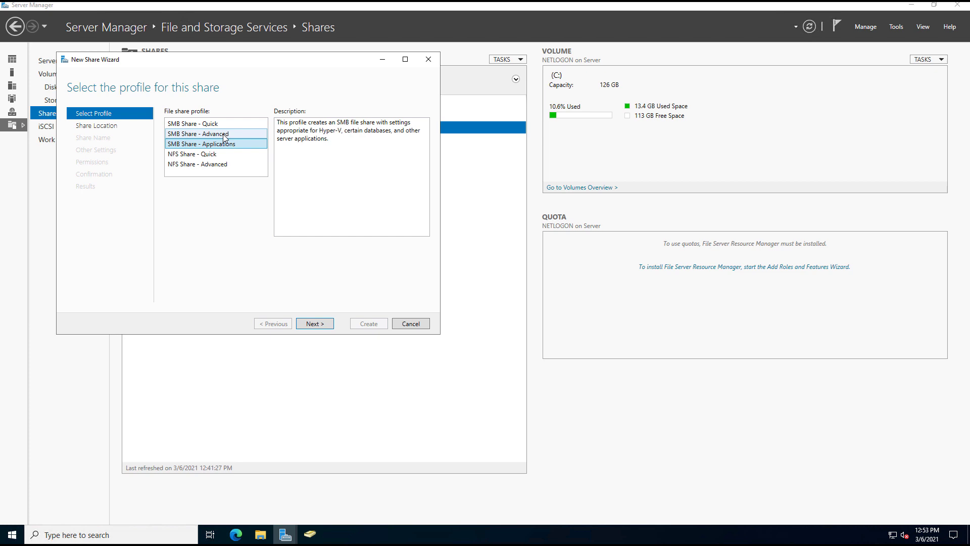
left_click(222, 123)
left_click(315, 324)
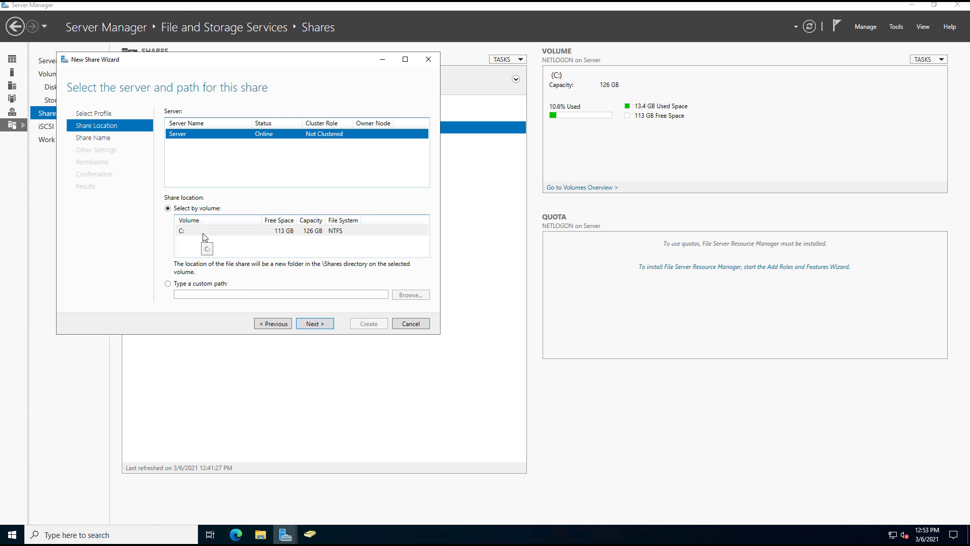
Create a new folder Shared1 on drive C: and set C:\Shared1 as the custom share path
left_click(194, 283)
left_click(224, 293)
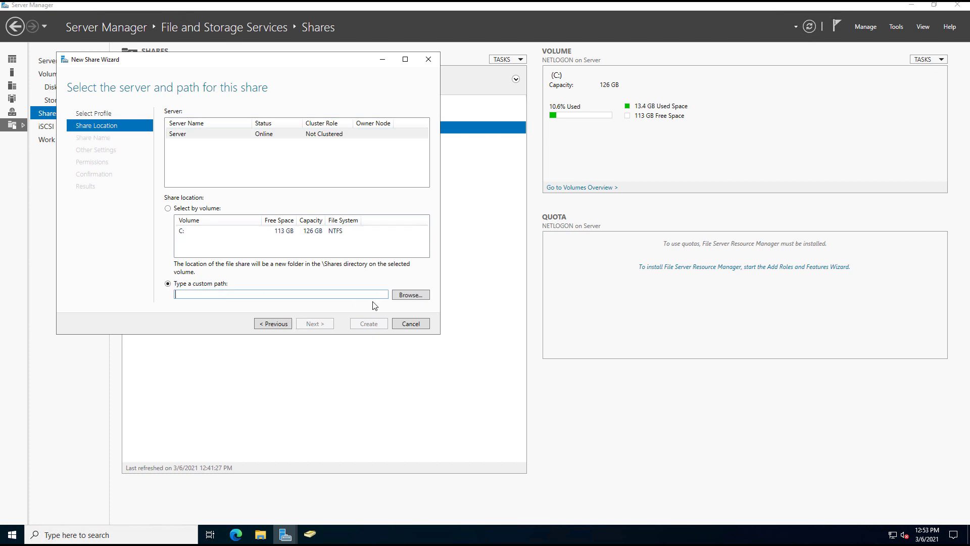
left_click(418, 296)
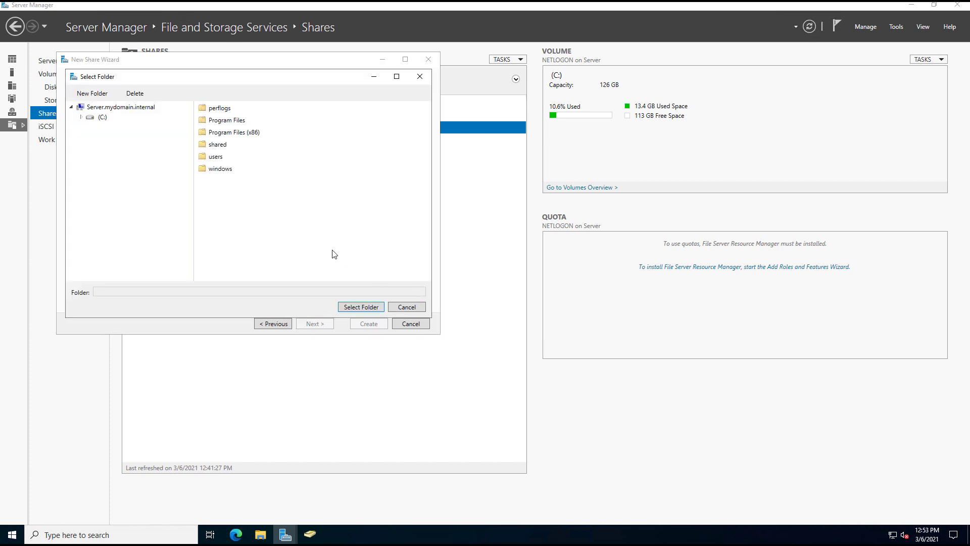
left_click(101, 117)
left_click(93, 93)
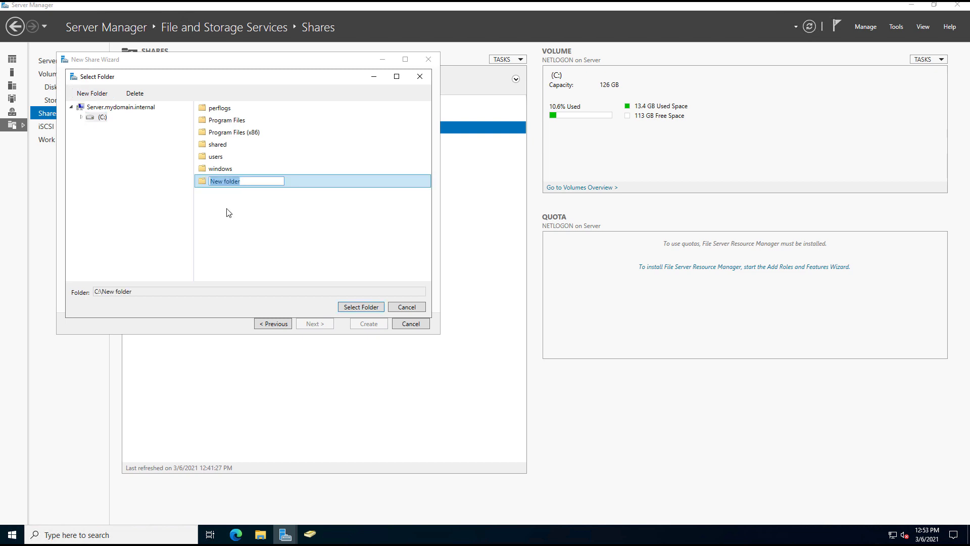
type("Shared1")
key("Return")
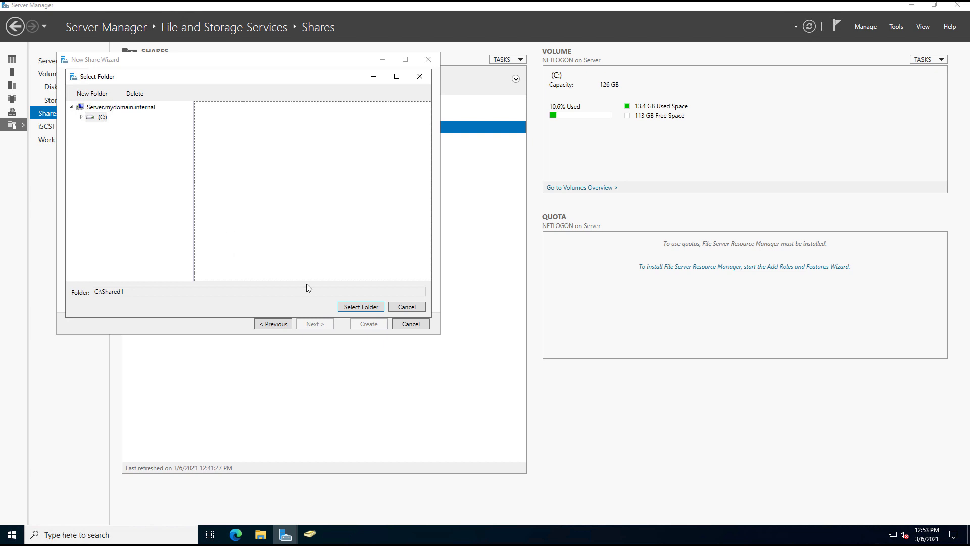
left_click(356, 308)
left_click(312, 323)
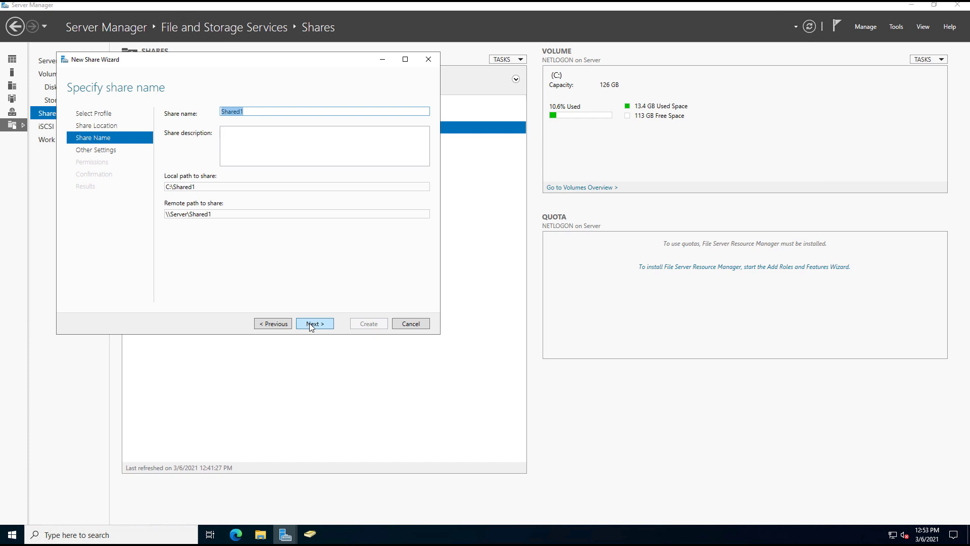
Keep the share name Shared1 and enable access-based enumeration
left_click(312, 328)
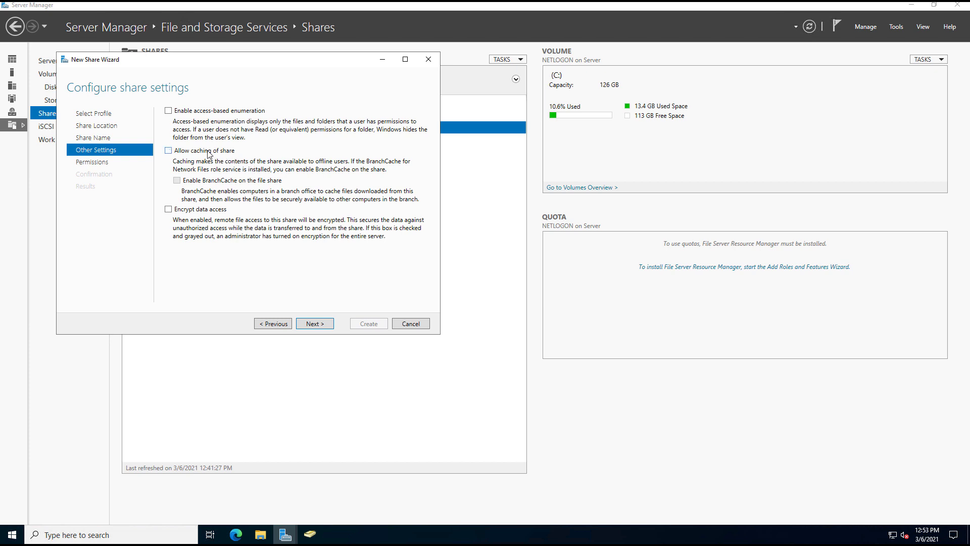
left_click(208, 111)
Remove the Everyone entry from Shared1's share permissions
left_click(319, 326)
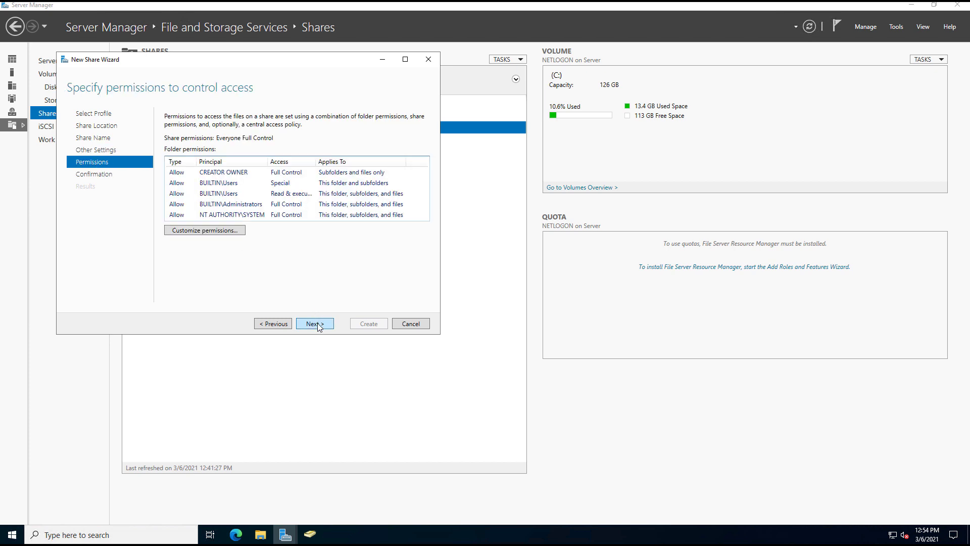
left_click(202, 232)
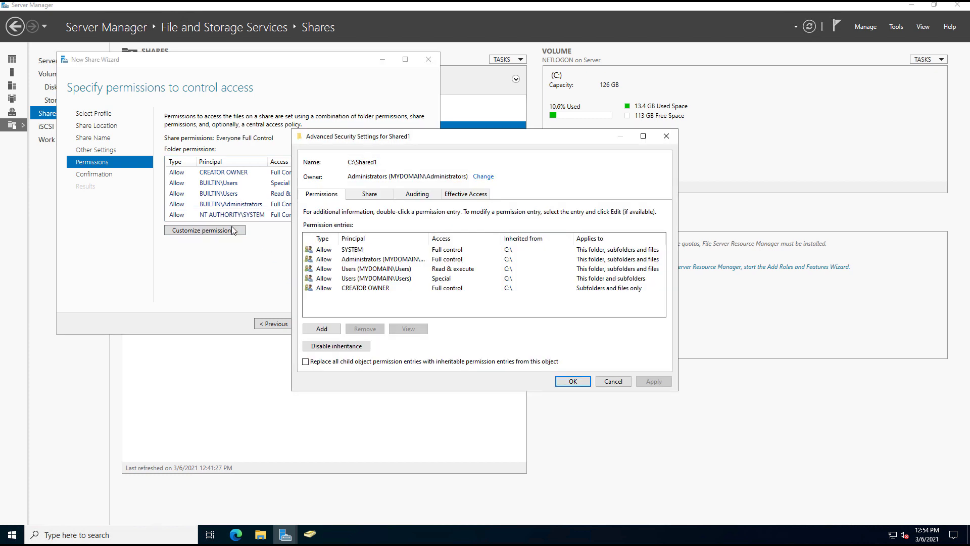
left_click(373, 195)
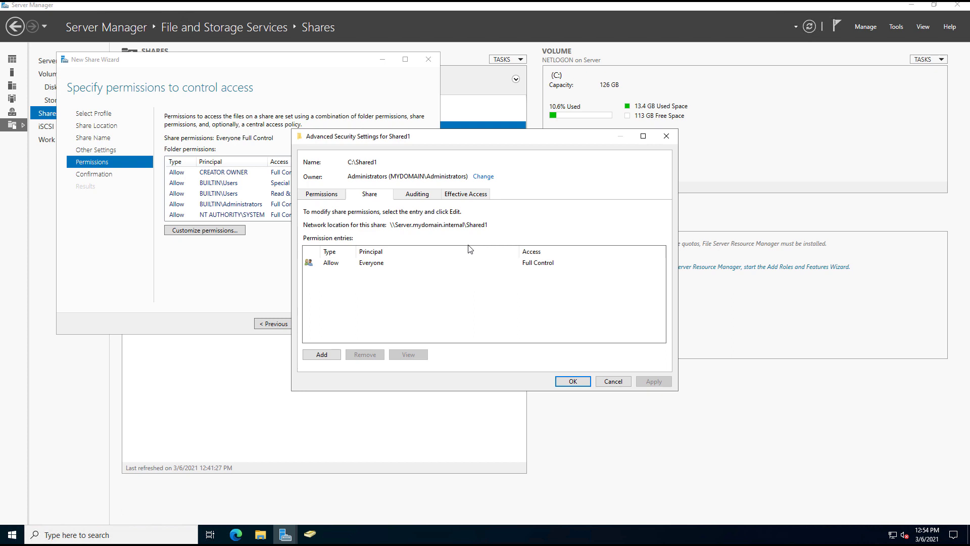
left_click(384, 265)
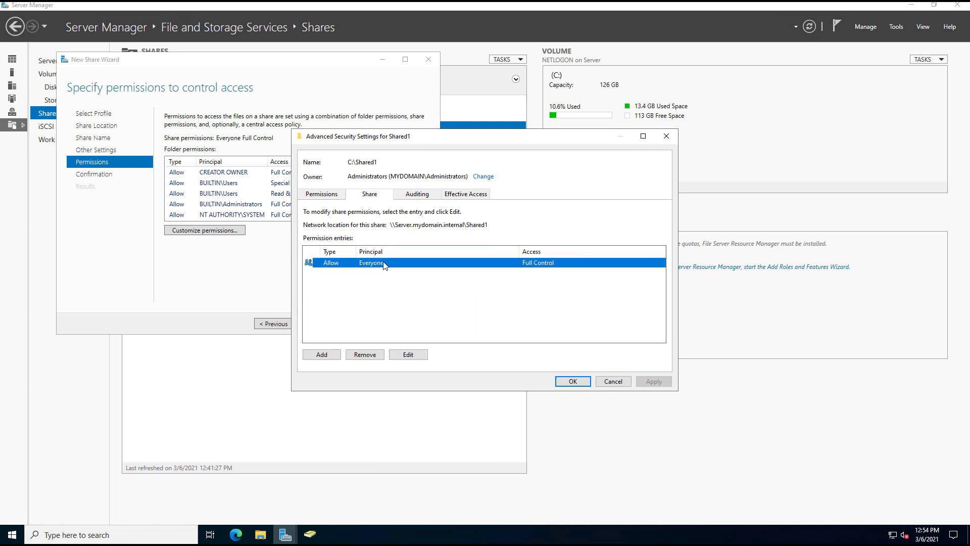
left_click(365, 355)
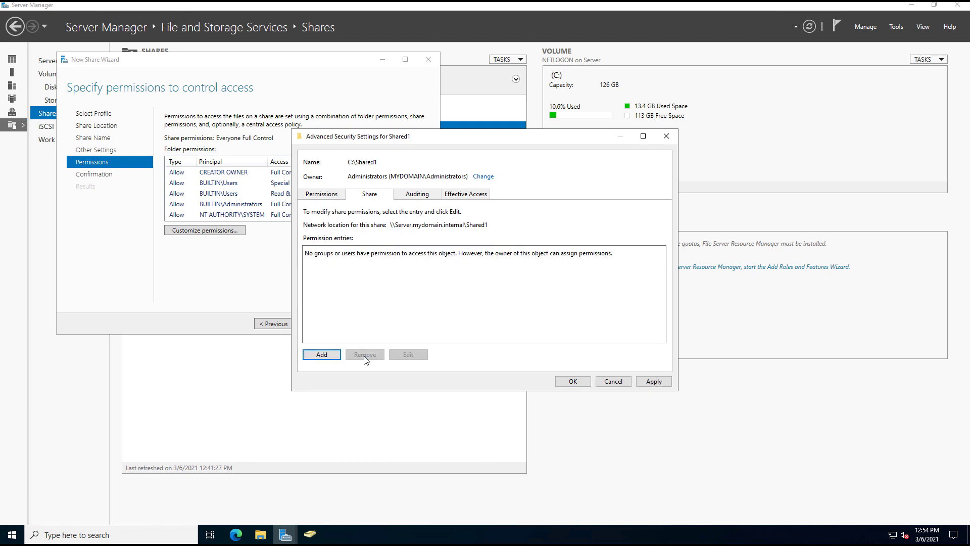
Add Domain Users to the share permissions with Change access
left_click(322, 354)
left_click(333, 142)
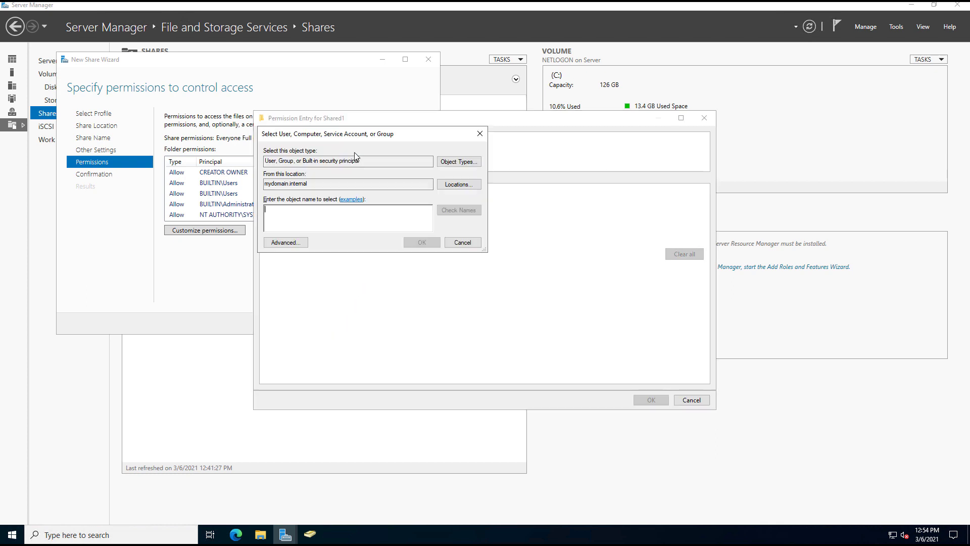
type("domain users")
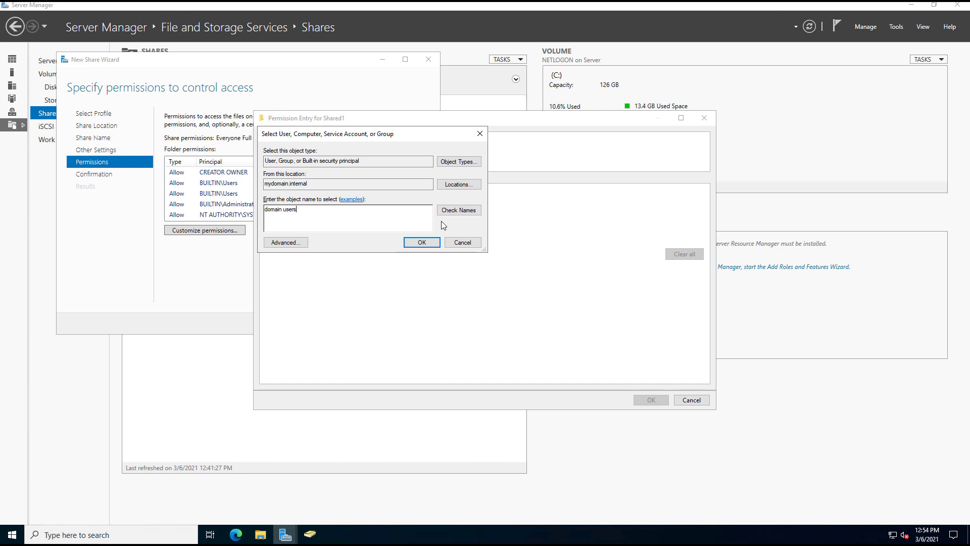
left_click(453, 210)
left_click(428, 243)
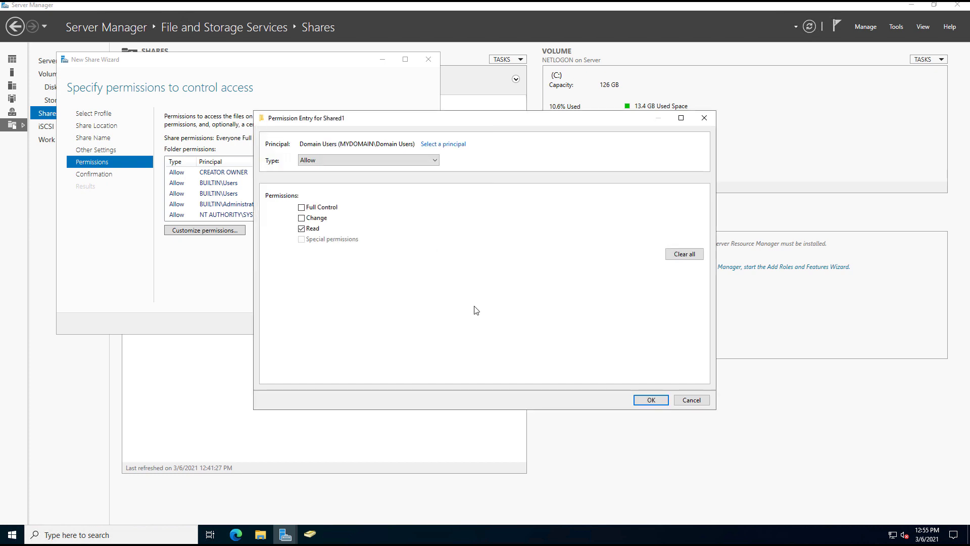
left_click(320, 219)
left_click(652, 400)
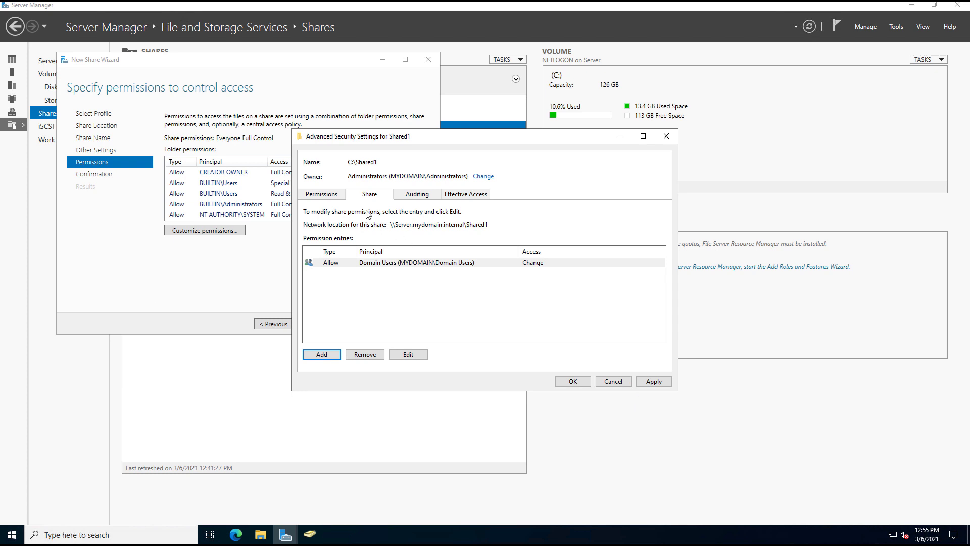
Apply the permission settings and create the Shared1 share
left_click(328, 193)
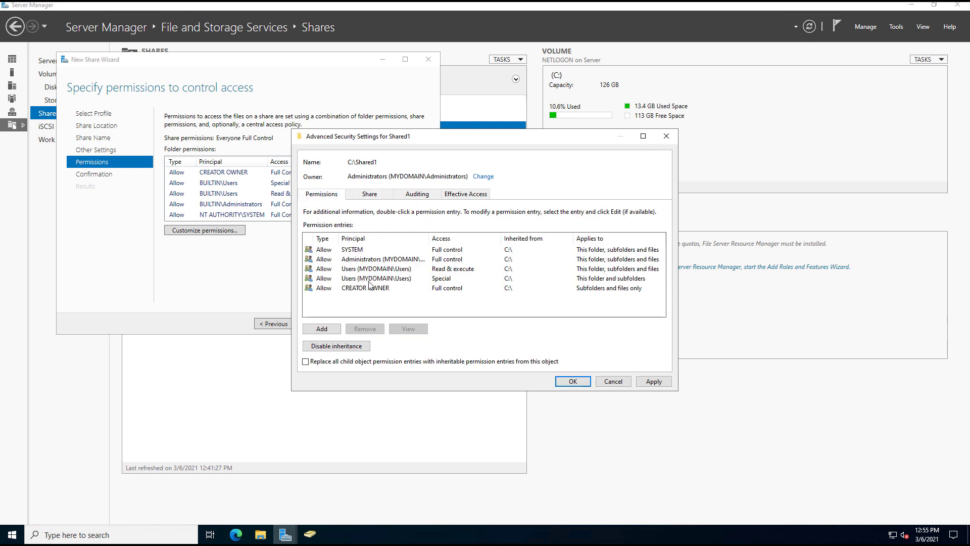
left_click(573, 383)
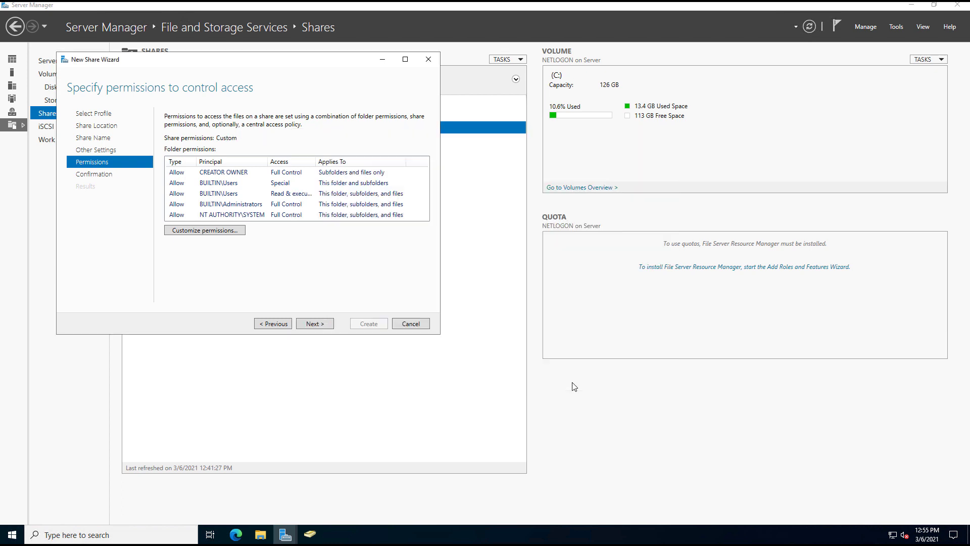
left_click(322, 325)
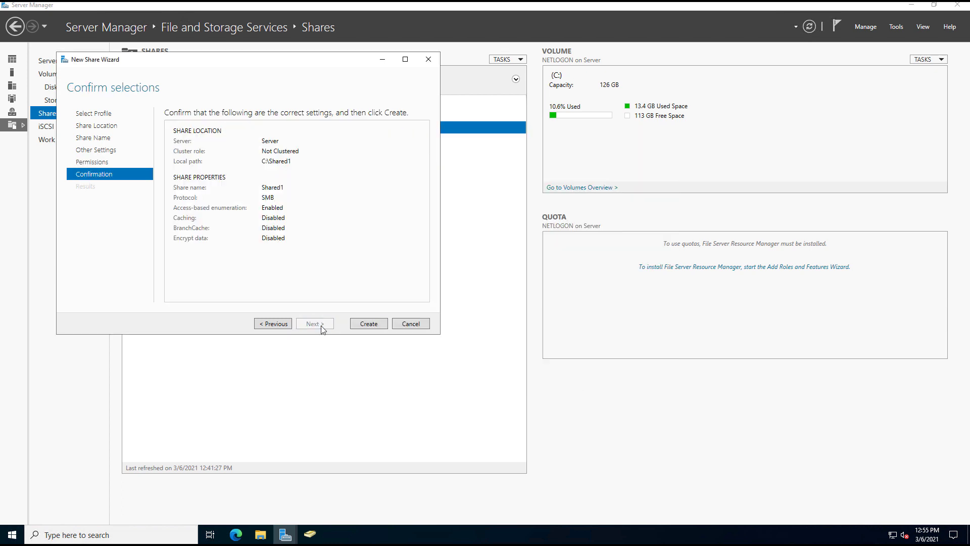
left_click(368, 324)
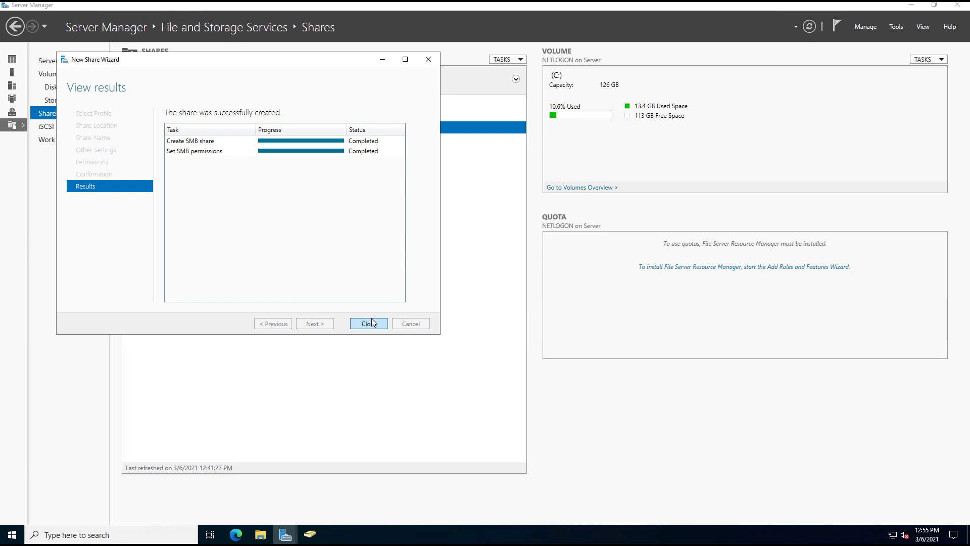
left_click(370, 323)
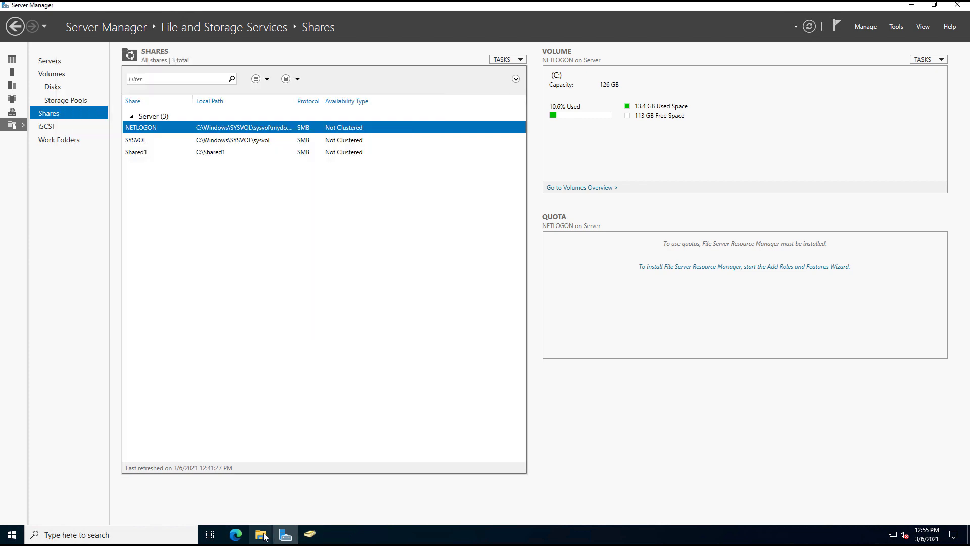
In File Explorer, go up to \\server, open Shared1 to confirm it works, then return to the share list
mouse_move(261, 535)
left_click(296, 508)
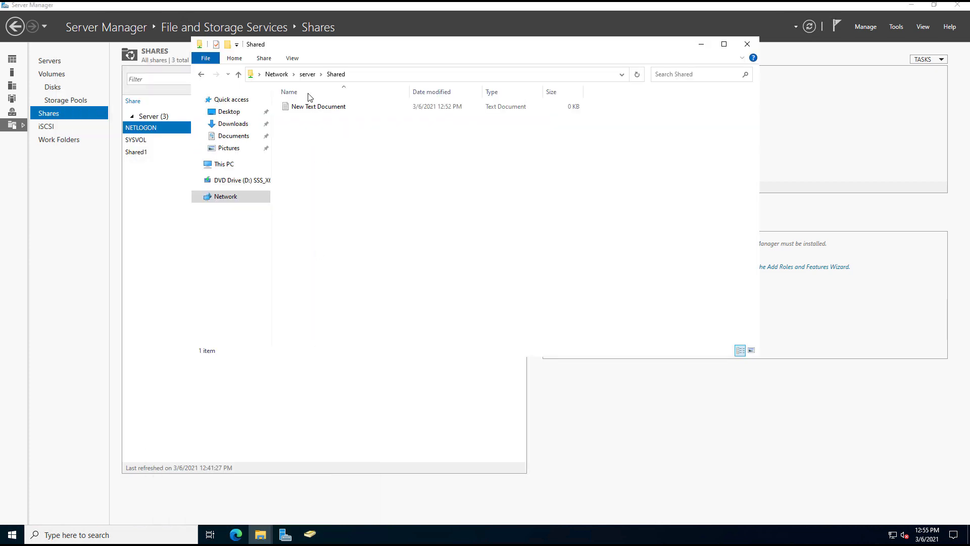
left_click(239, 75)
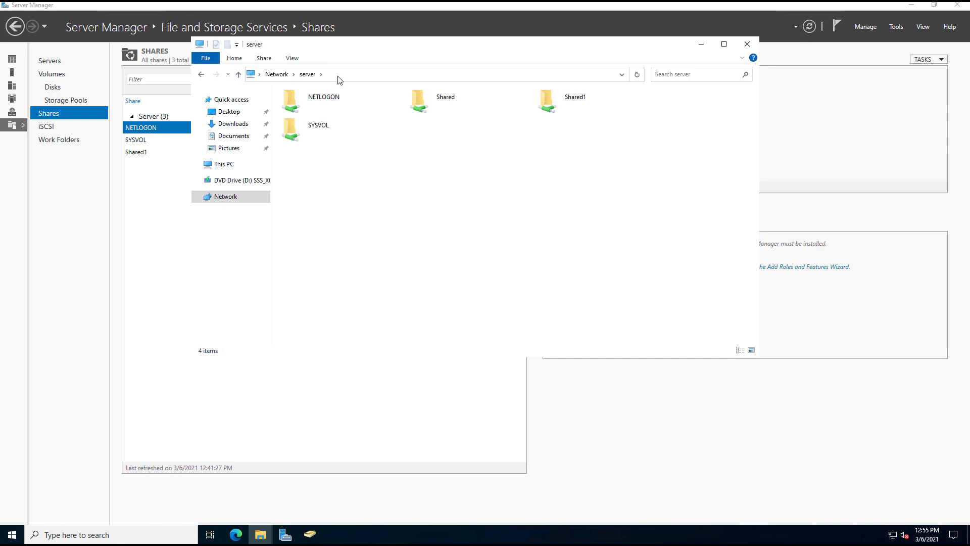
left_click(570, 110)
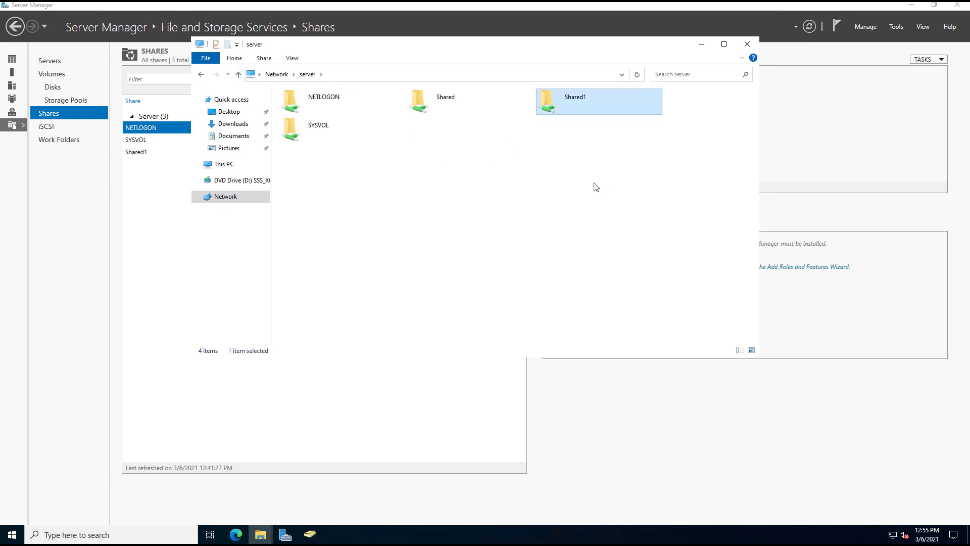
double_click(565, 102)
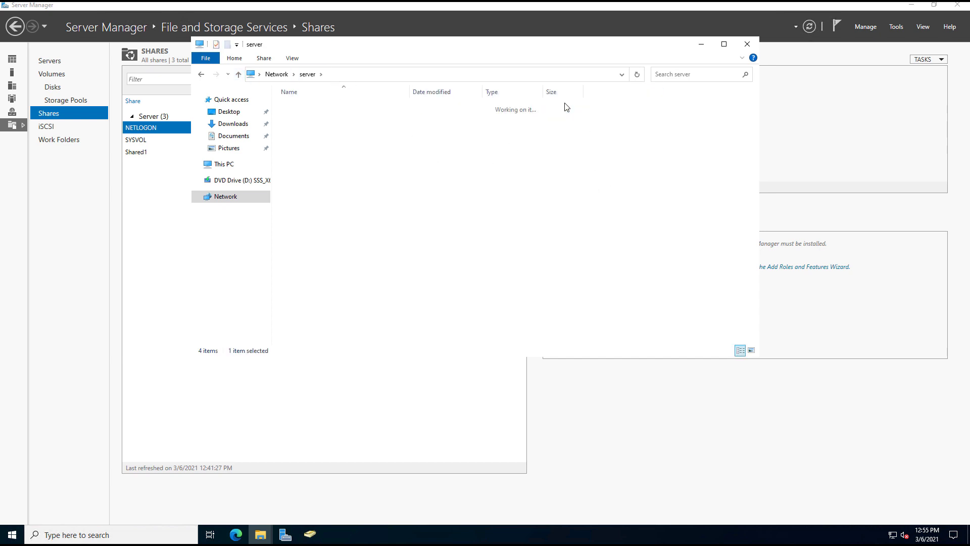
left_click(202, 75)
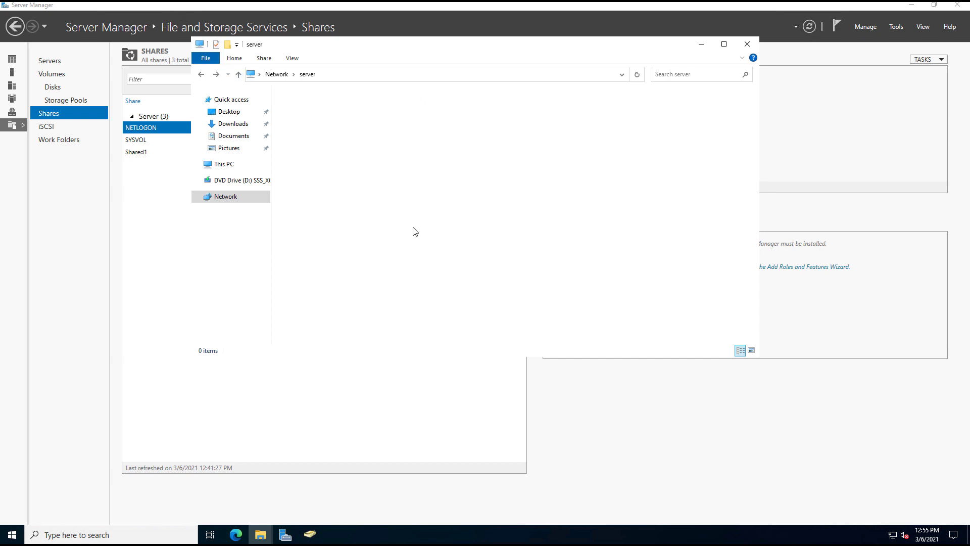